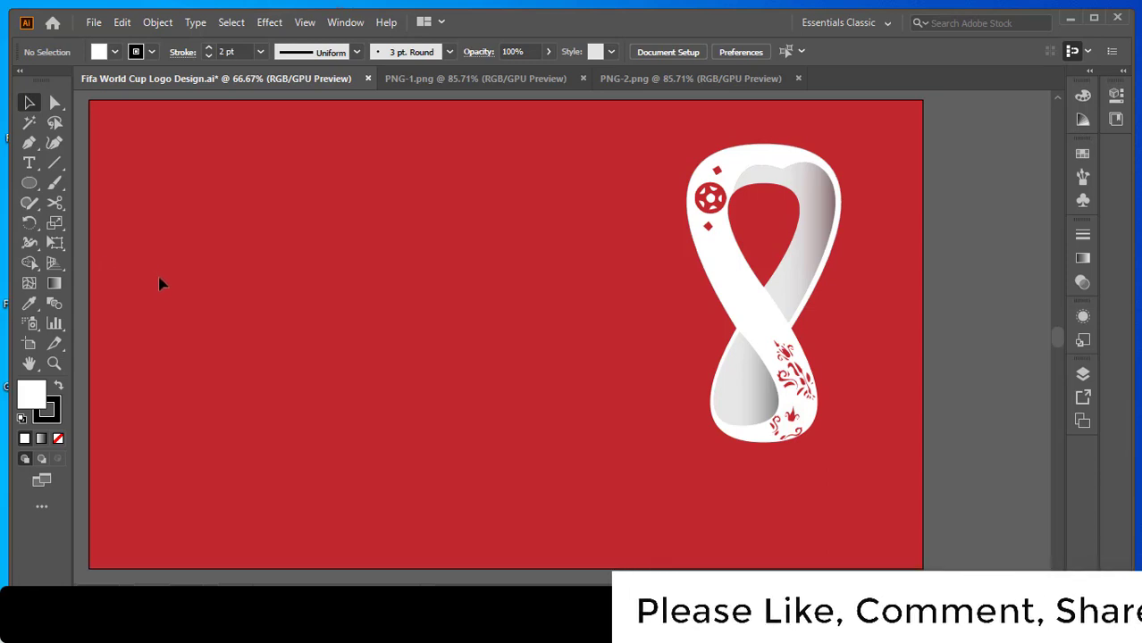
Show the rulers and add one vertical and one horizontal guide across the red artboard.
key("ctrl+r")
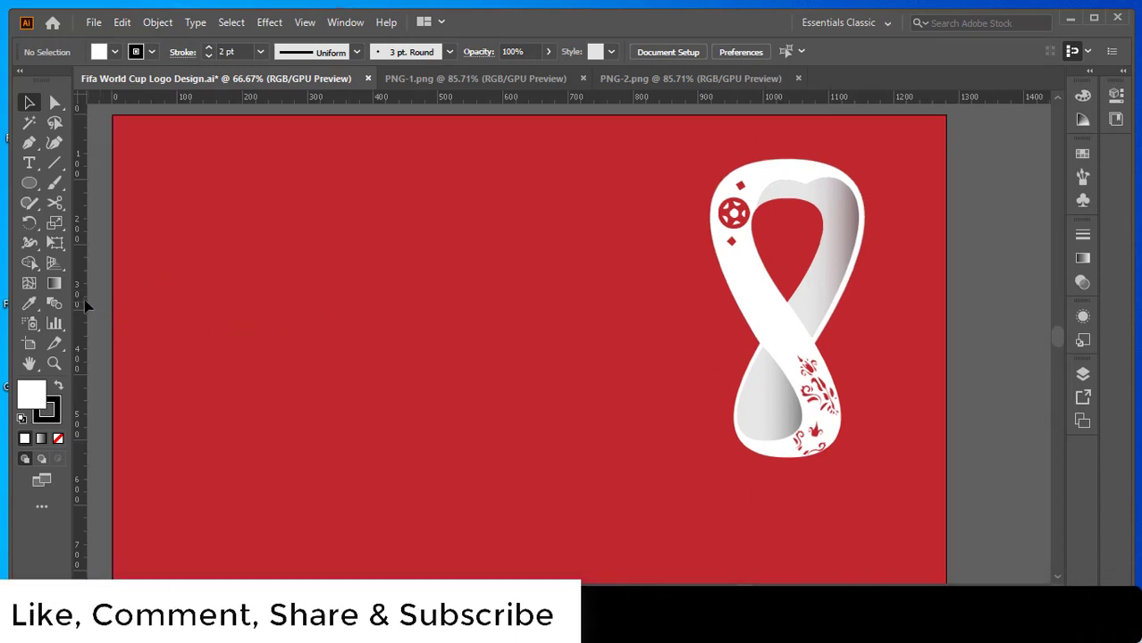
left_click_drag(85, 307, 402, 372)
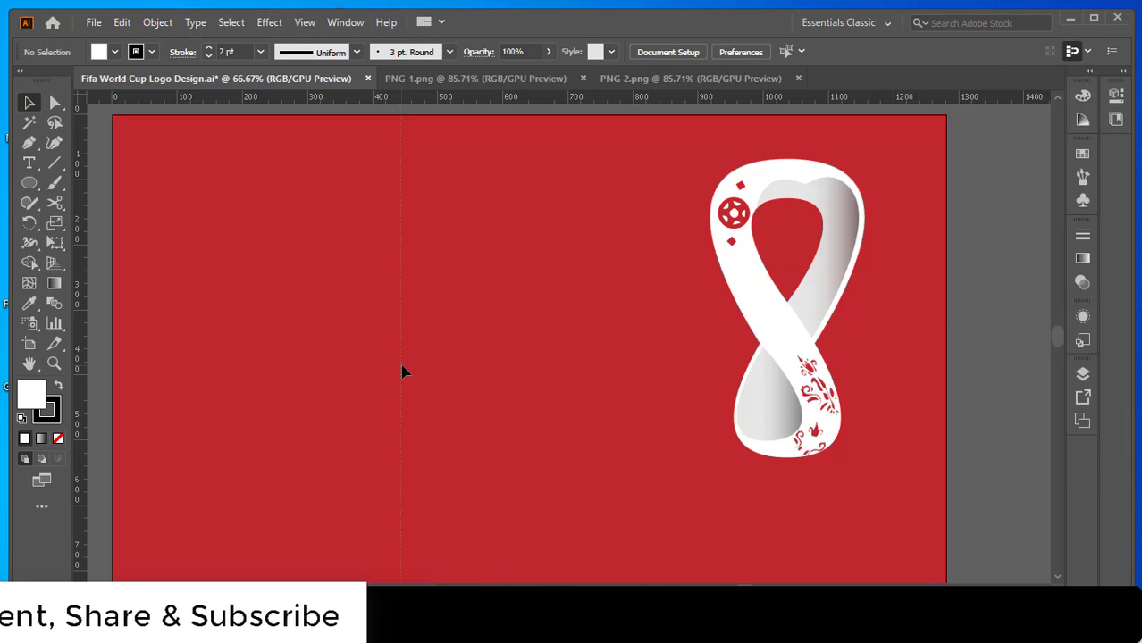
left_click(401, 373)
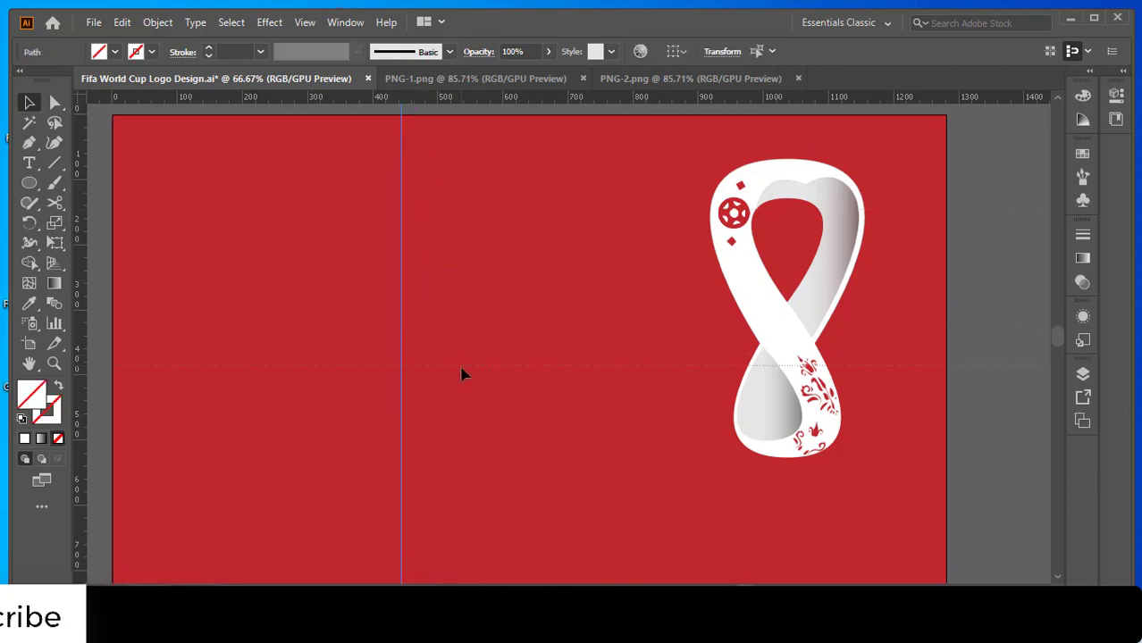
left_click_drag(464, 375, 466, 376)
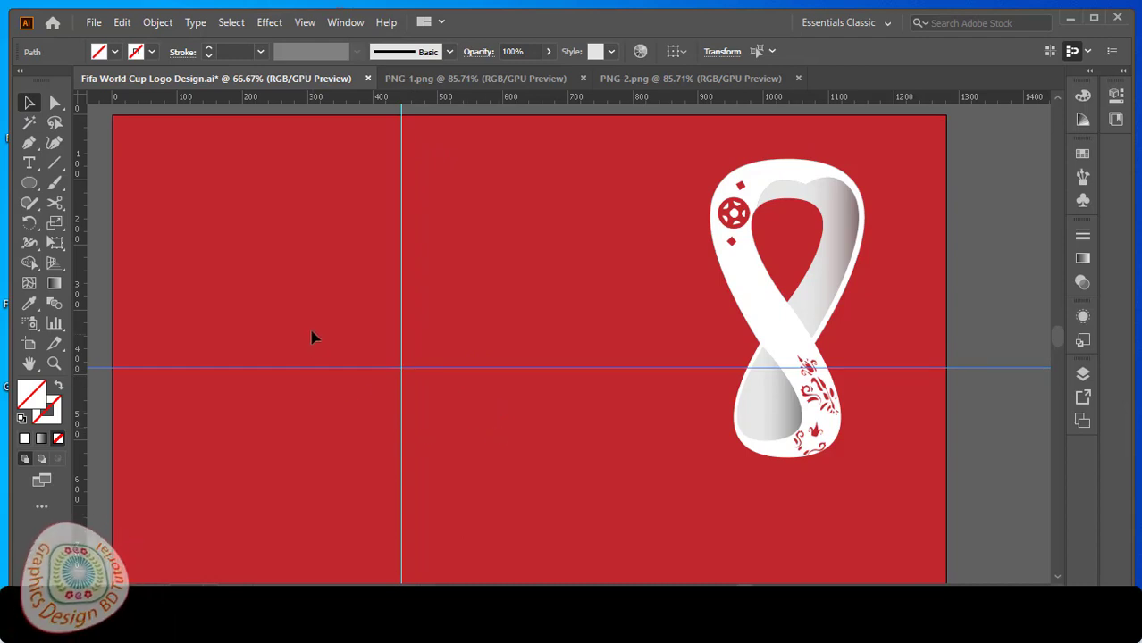
Select both guides and centre them horizontally and vertically on the artboard.
left_click_drag(311, 286, 514, 466)
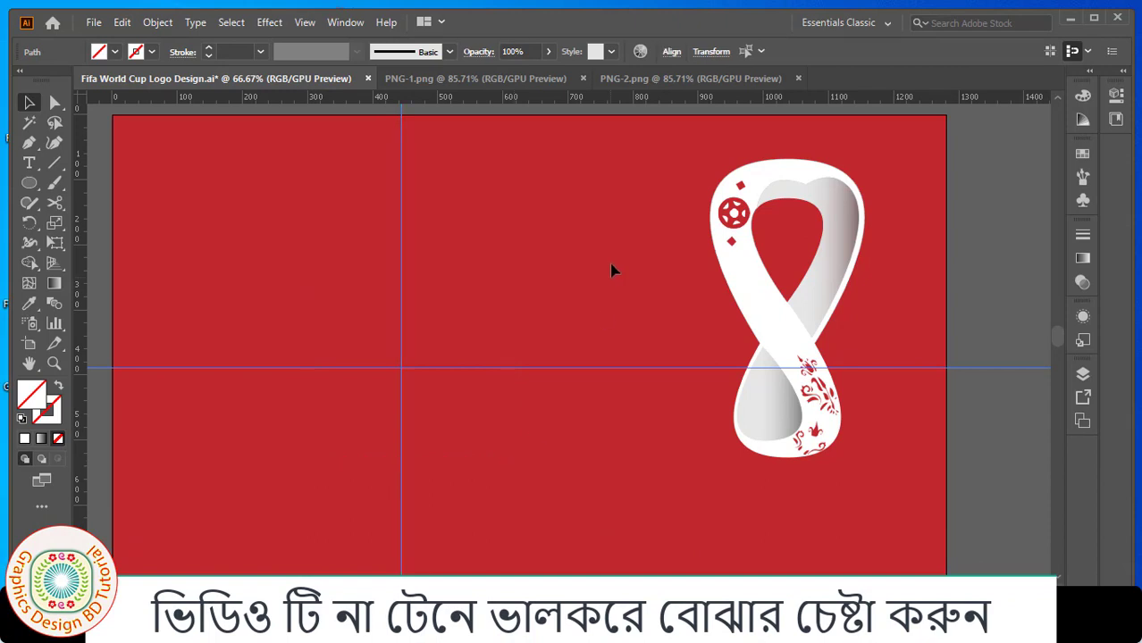
left_click(671, 53)
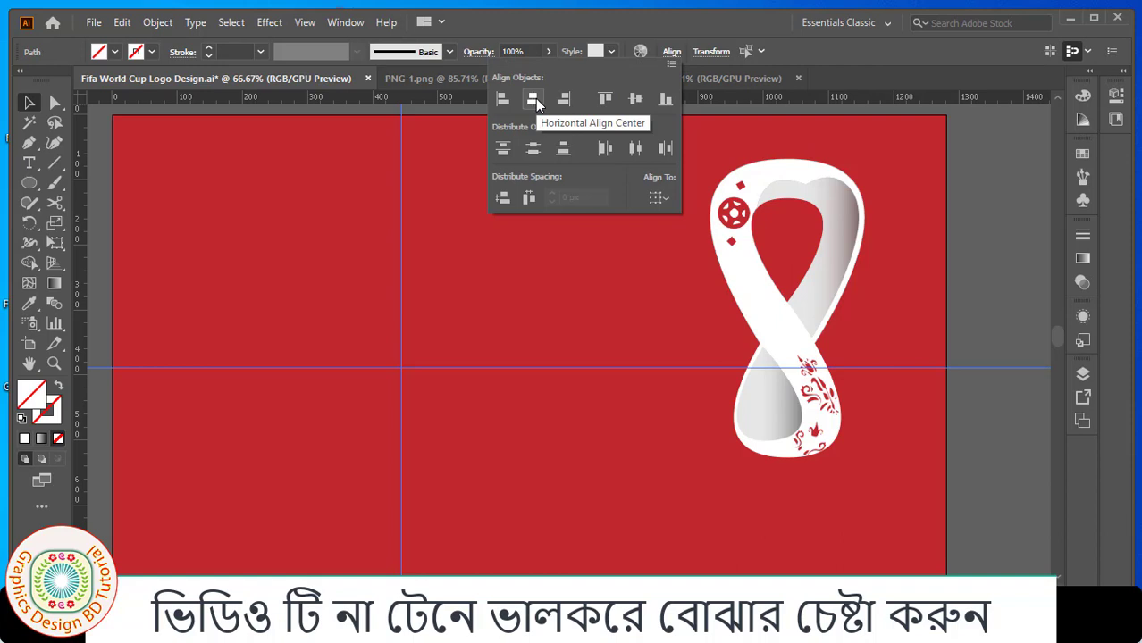
left_click(634, 102)
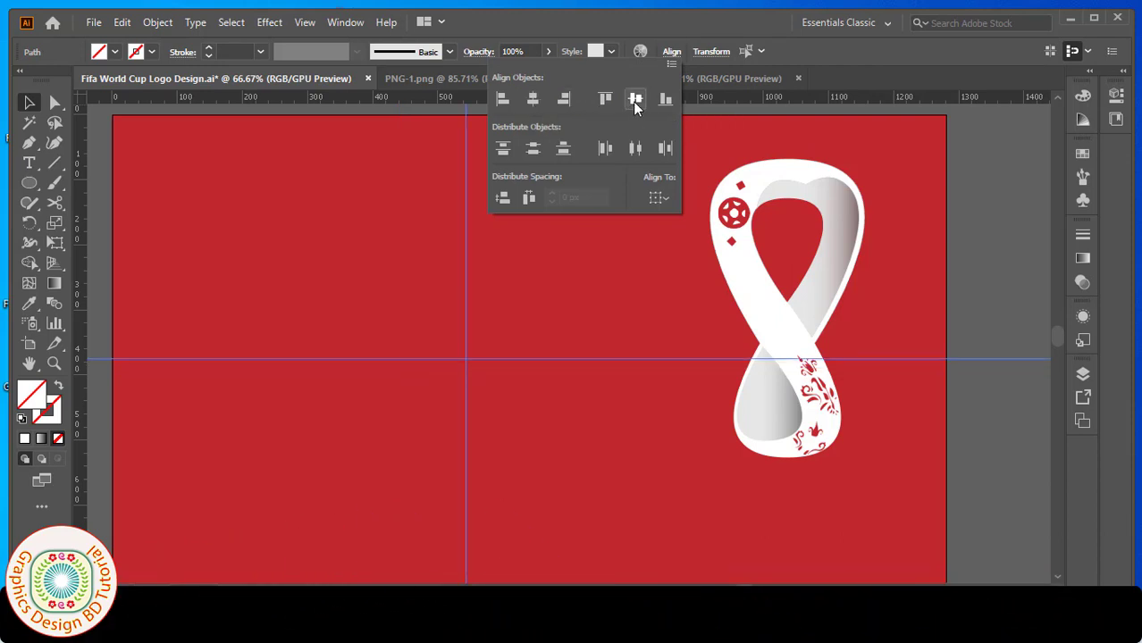
left_click(600, 252)
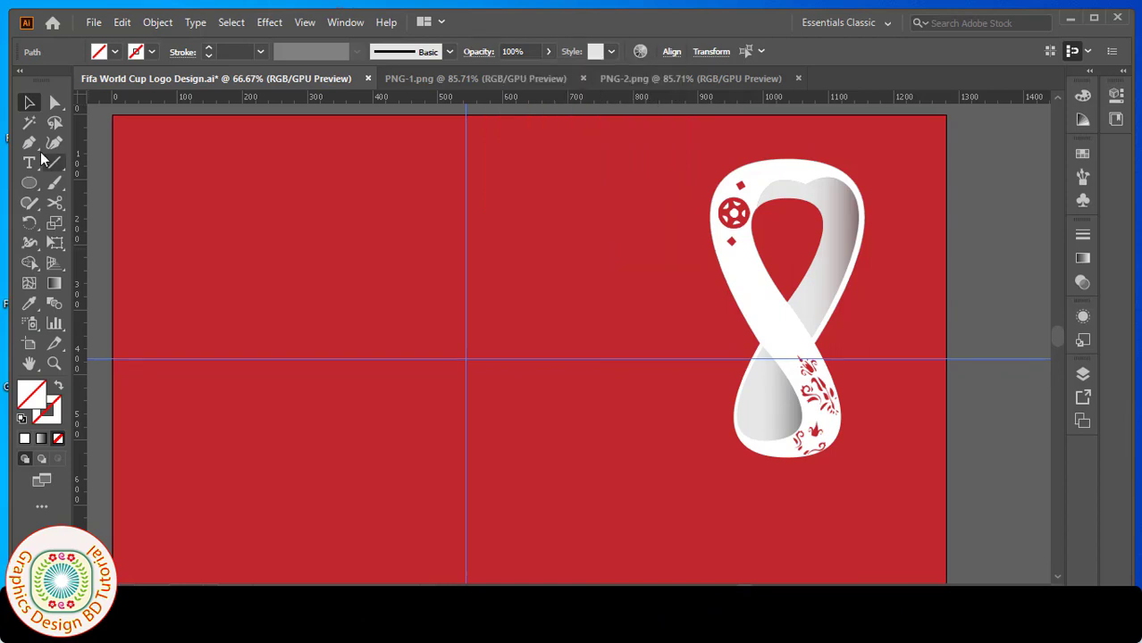
Draw a closed teardrop with the Pen tool, from the guide intersection to the artboard's upper edge, and give it a 2 pt stroke.
left_click_drag(33, 152, 103, 145)
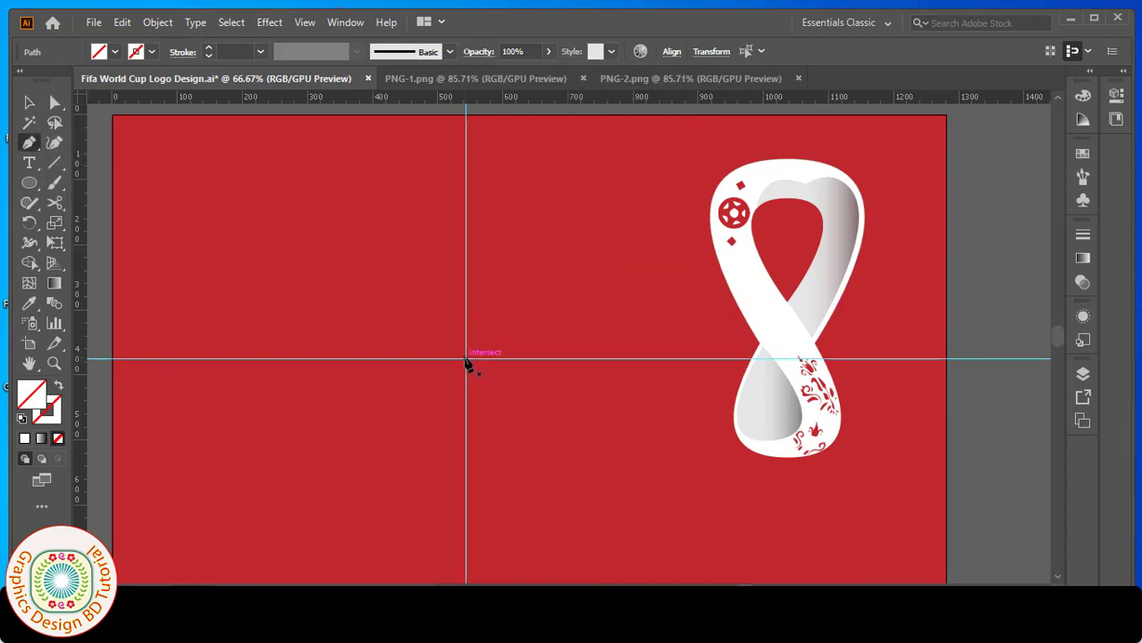
left_click_drag(471, 133, 468, 121)
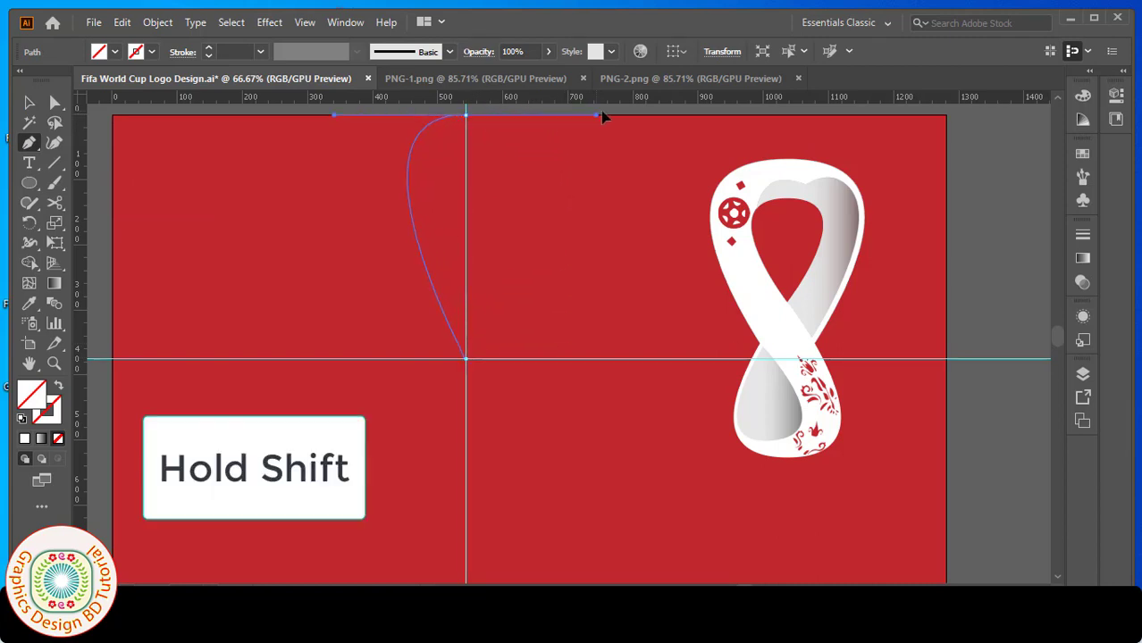
left_click_drag(655, 114, 660, 116)
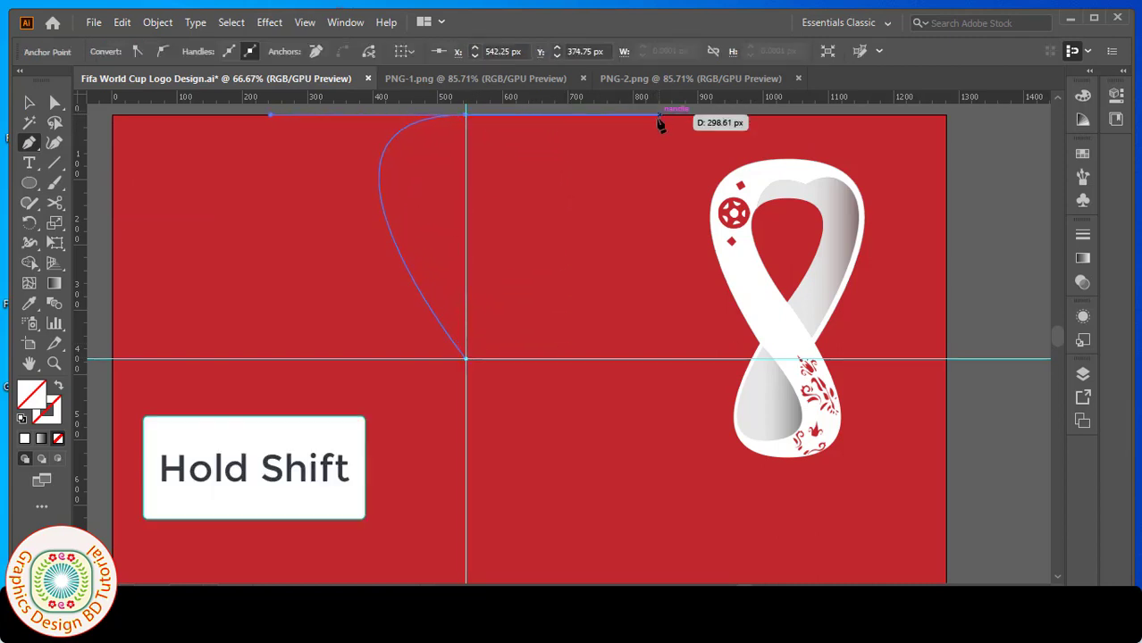
left_click(474, 364)
key("v")
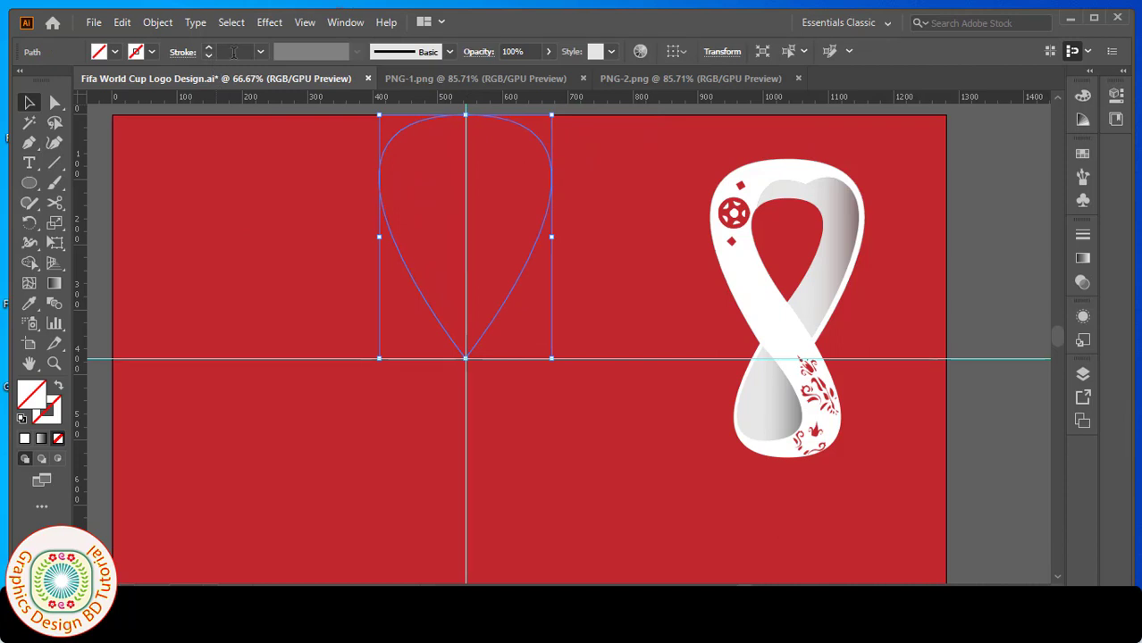
left_click(260, 52)
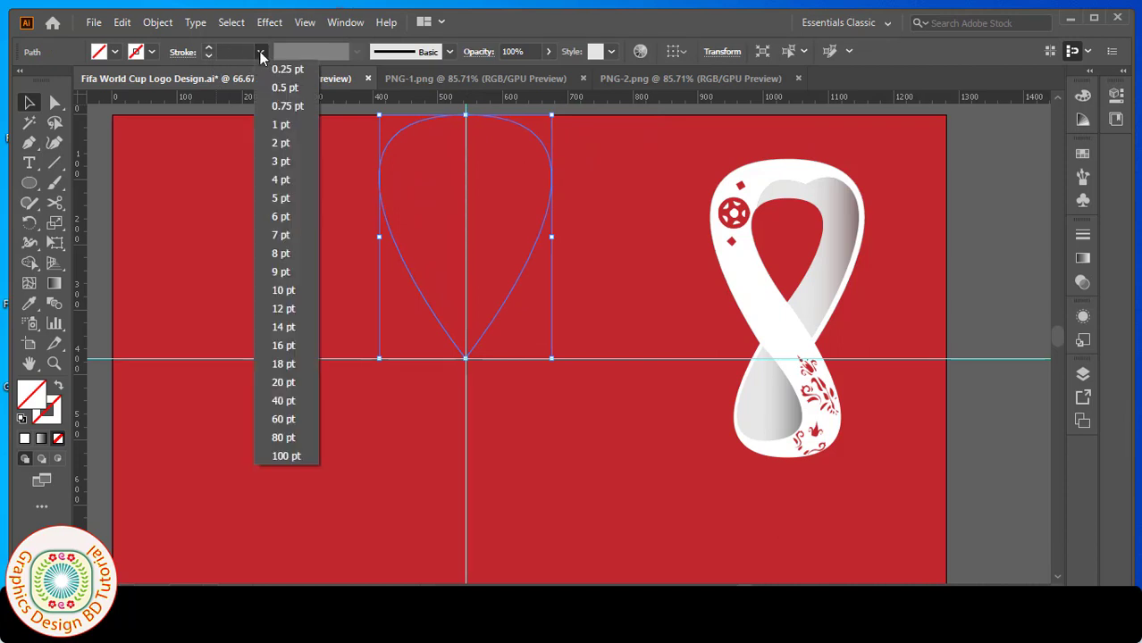
left_click(279, 139)
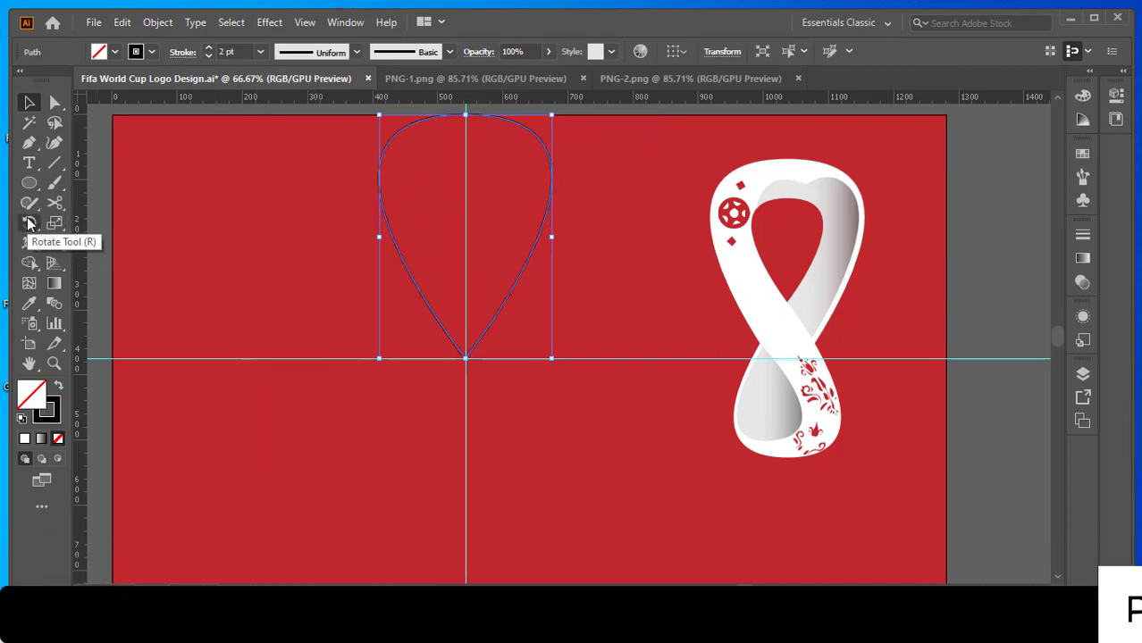
Create a copy of the teardrop rotated 180° about its pointed anchor at the guide intersection.
left_click(81, 225)
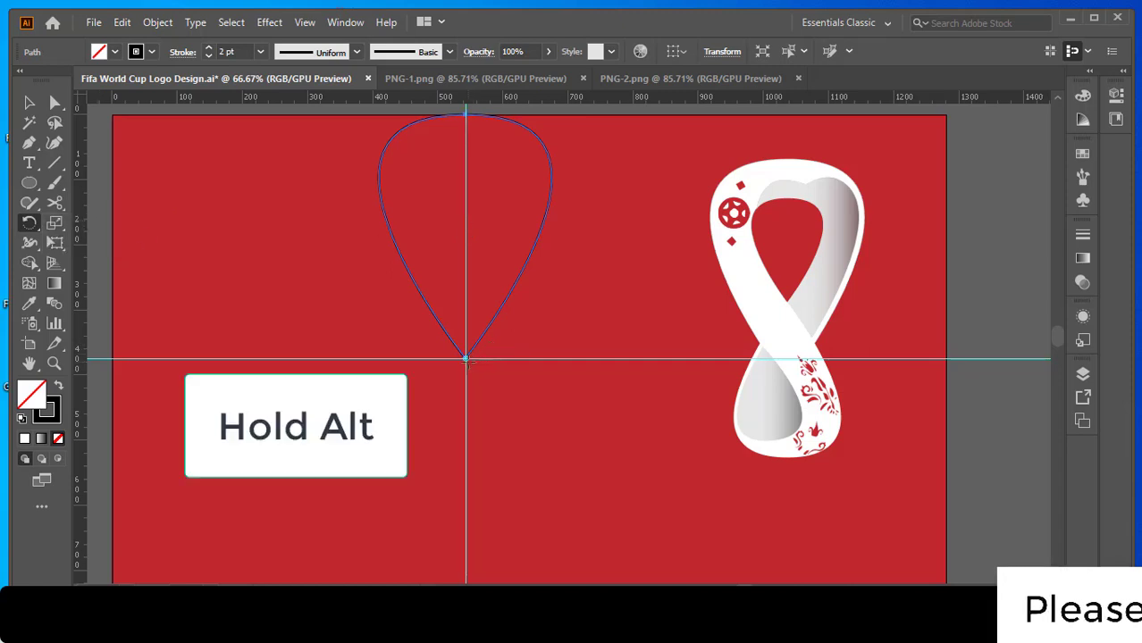
left_click(466, 356, "alt")
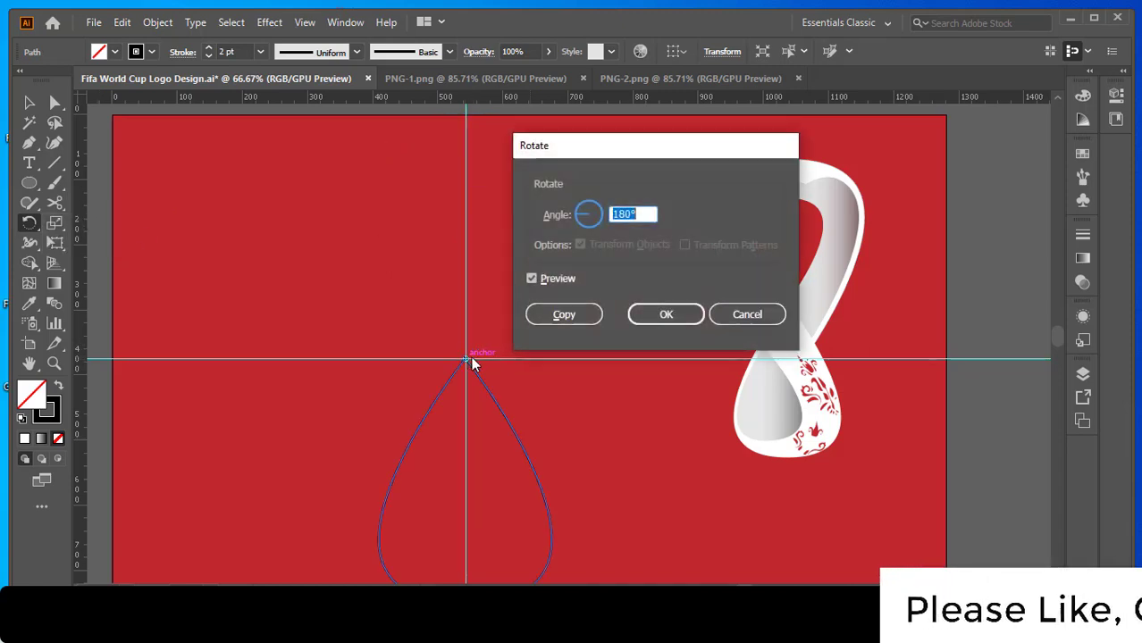
left_click(531, 280)
left_click(531, 279)
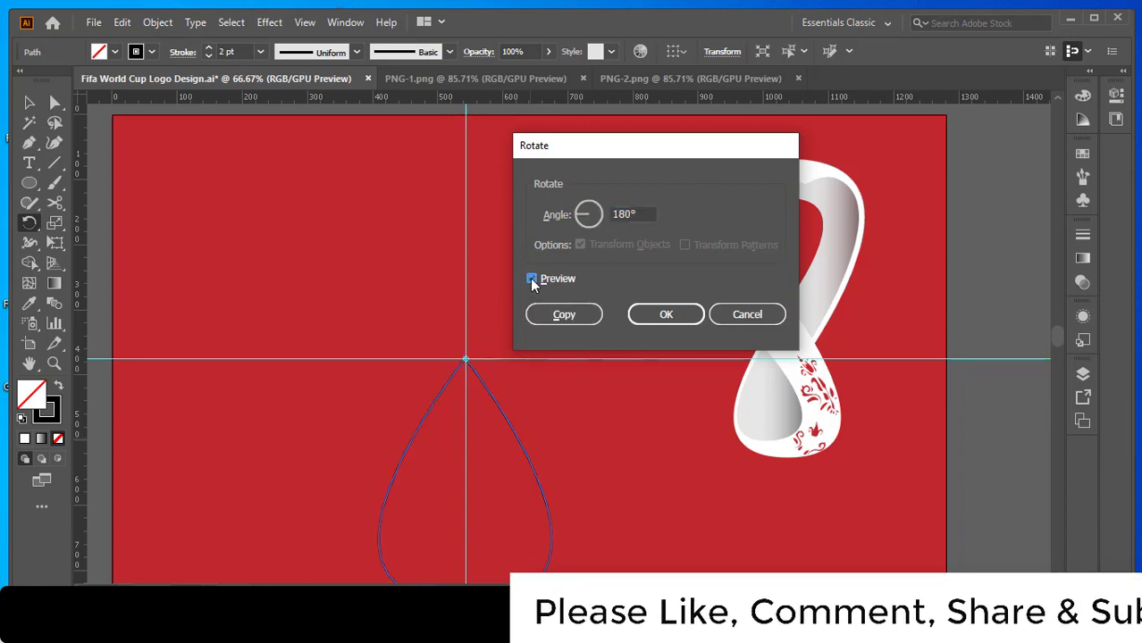
left_click(639, 214)
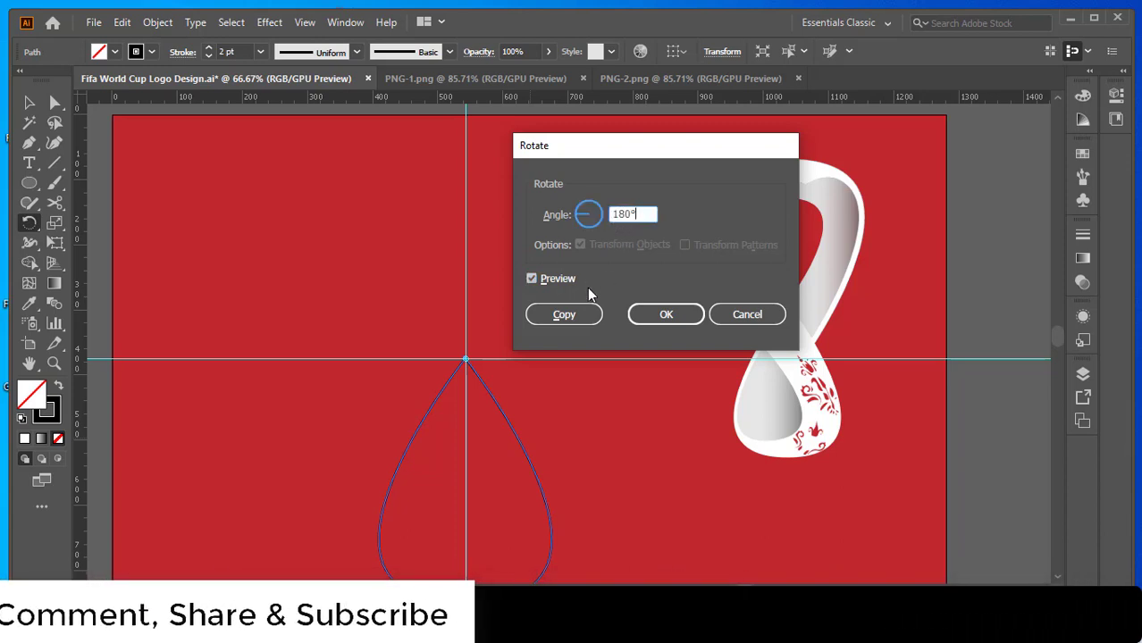
left_click(564, 315)
key("v")
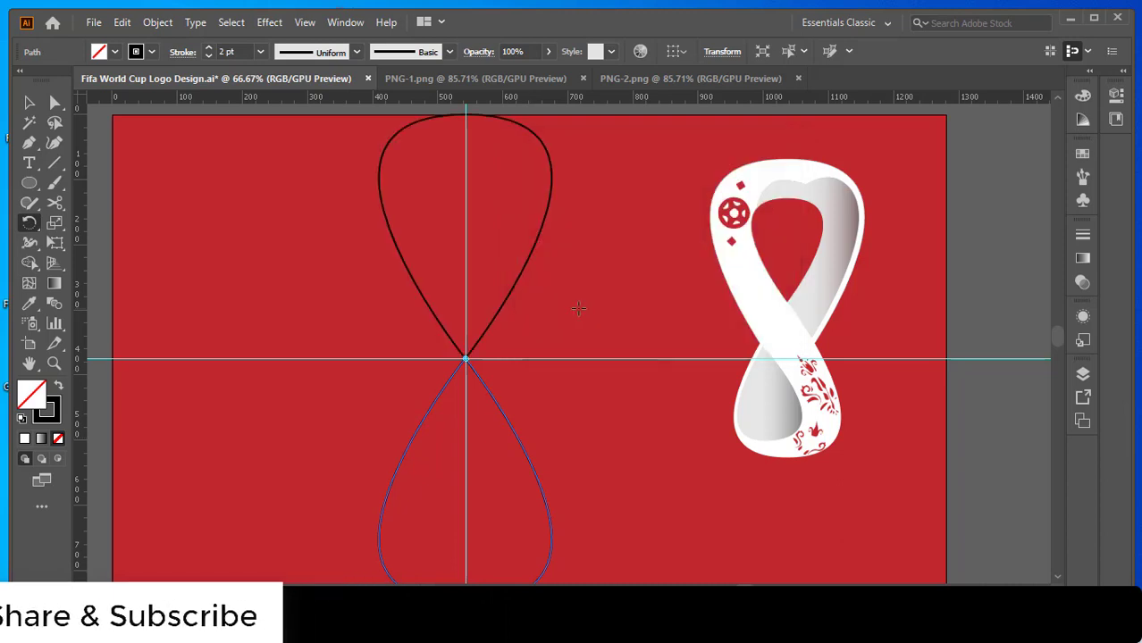
Scale down the lower teardrop and move it up to overlap the upper one, centred on the vertical guide.
scroll(615, 500, "down", 1)
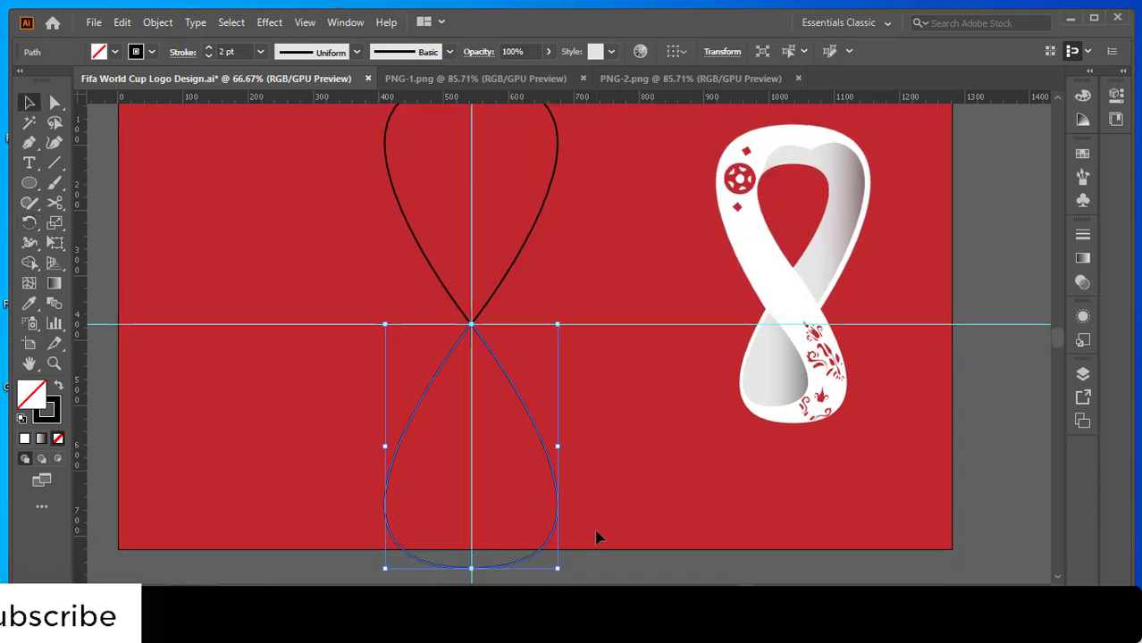
left_click_drag(559, 572, 541, 424)
left_click(576, 294, "ctrl")
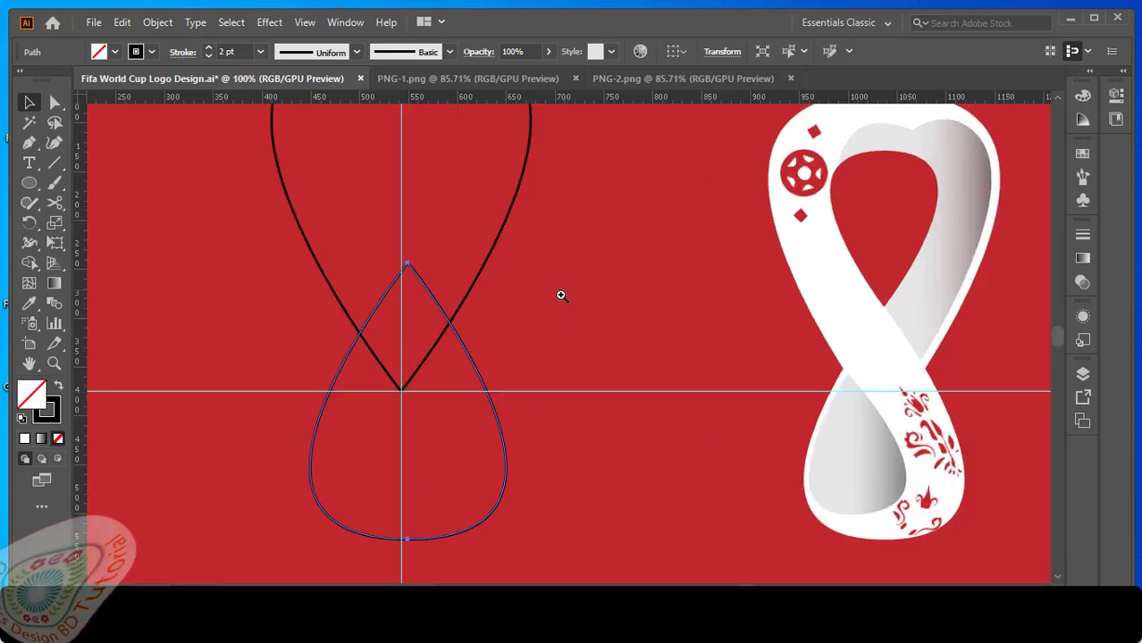
left_click_drag(562, 296, 594, 372)
left_click_drag(503, 436, 496, 423)
key("ctrl+minus")
Copy the upper teardrop and paste the duplicate in front of it.
left_click(457, 348)
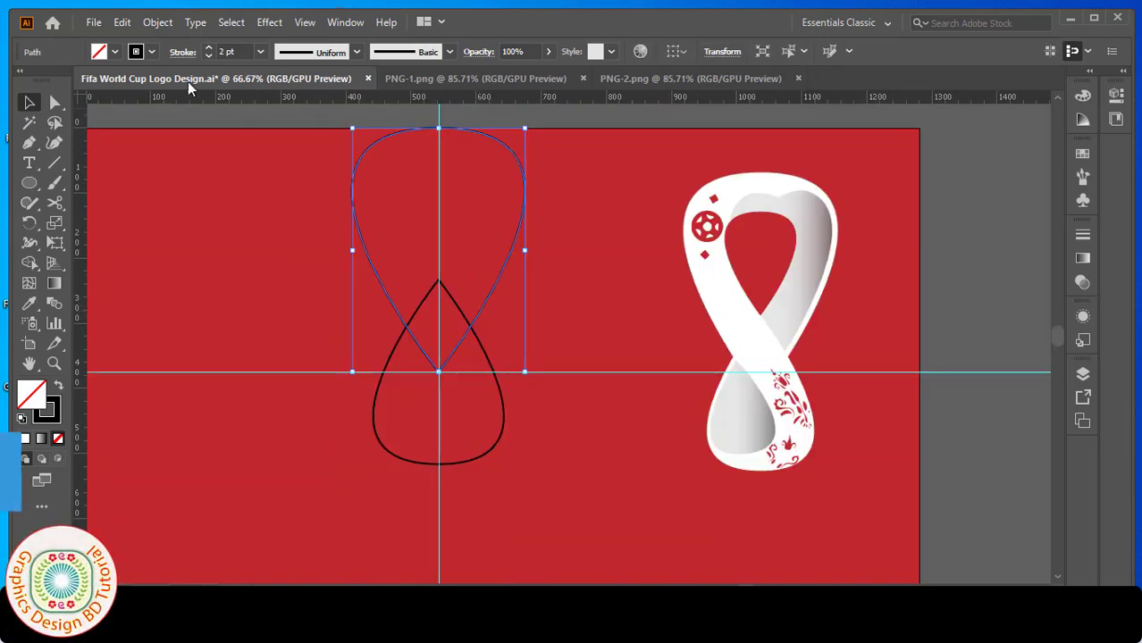
left_click(122, 22)
left_click(147, 104)
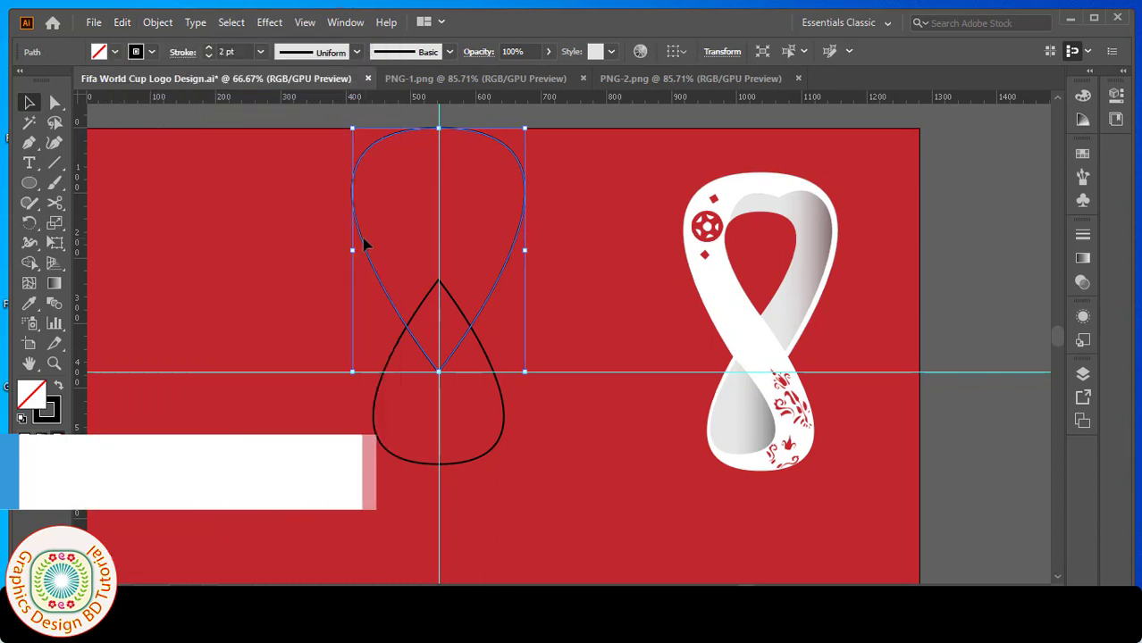
left_click(121, 23)
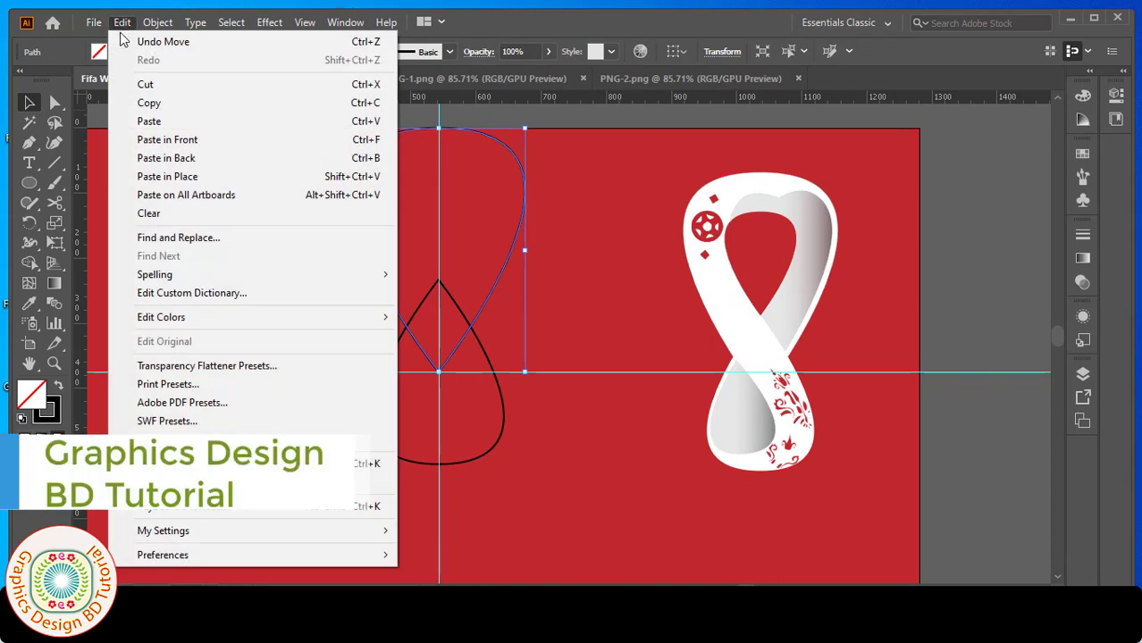
left_click(157, 143)
Move the pasted teardrop up until its point meets the lower teardrop's tip, and shrink it to fit inside the upper teardrop.
scroll(538, 306, "up", 3)
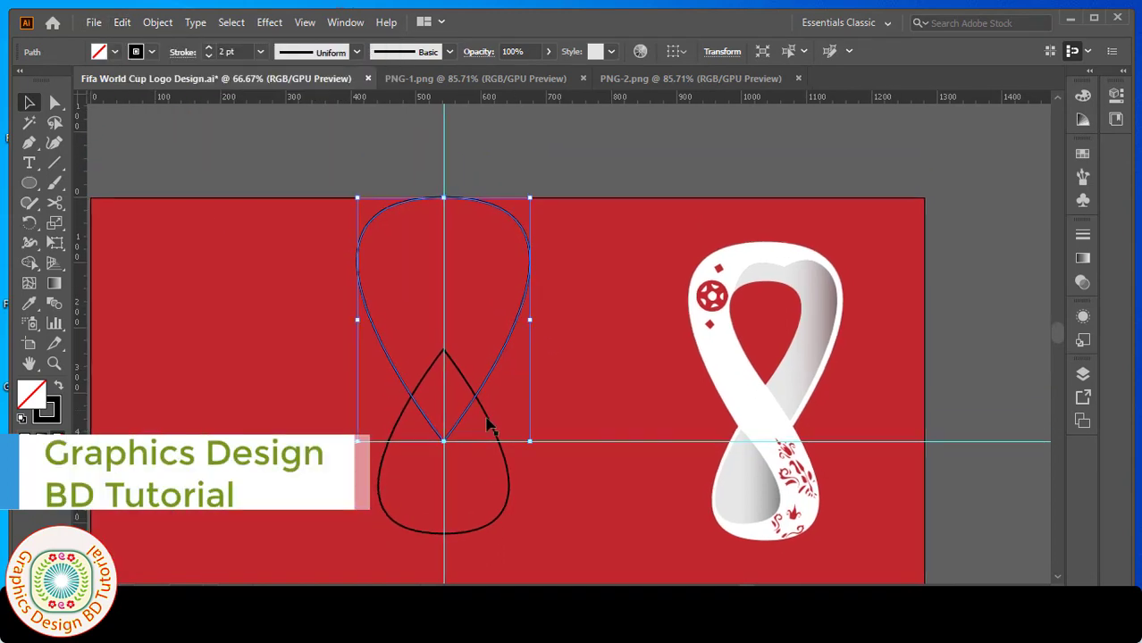
left_click_drag(464, 420, 461, 331)
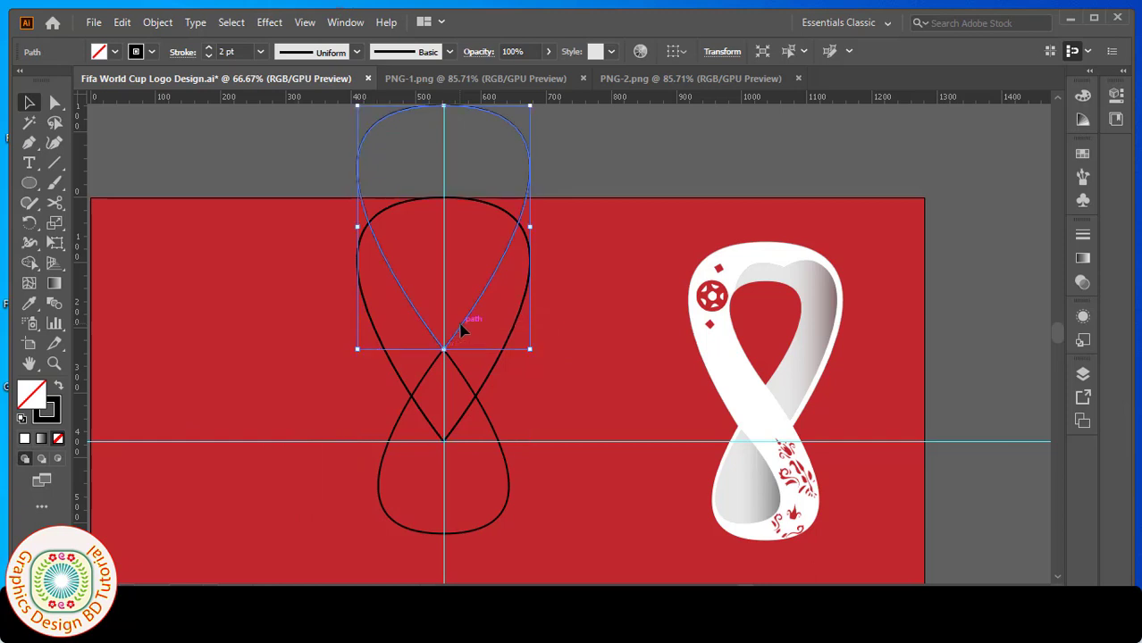
left_click_drag(605, 349, 601, 375)
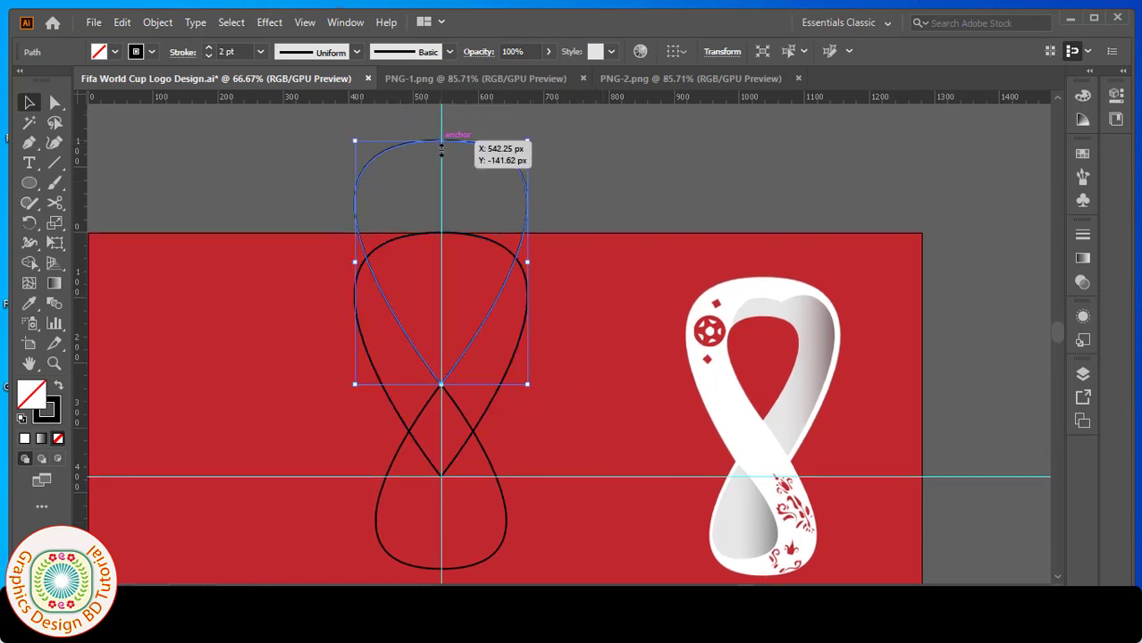
left_click_drag(440, 151, 446, 275)
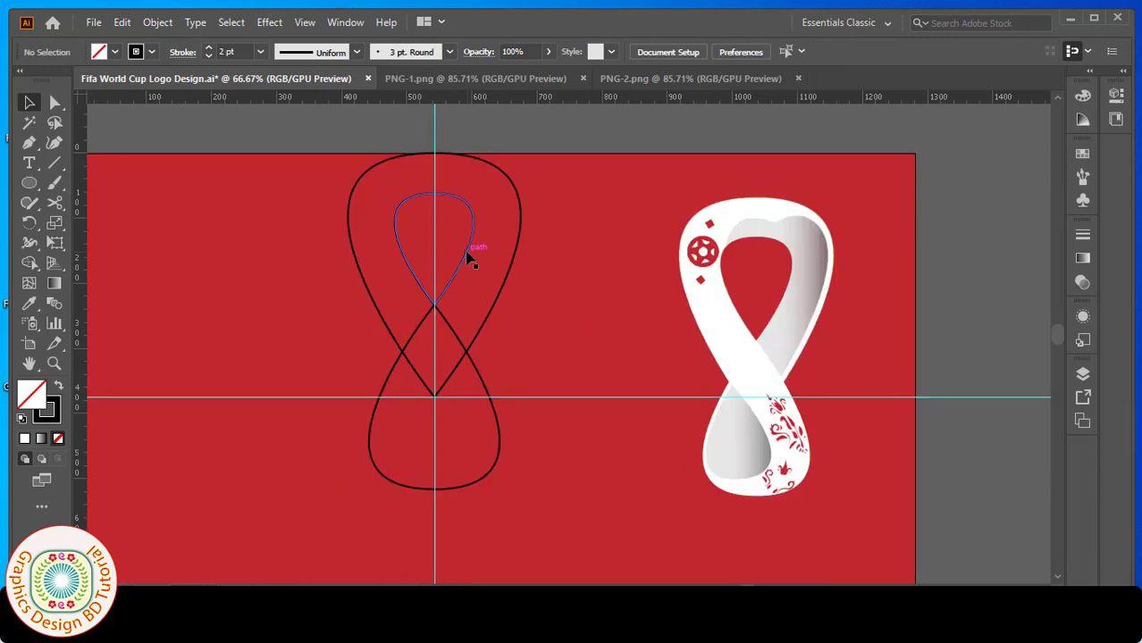
Select the outer and inner upper teardrops and form the band between them into its own shape with the Shape Builder tool.
left_click(520, 251, "shift")
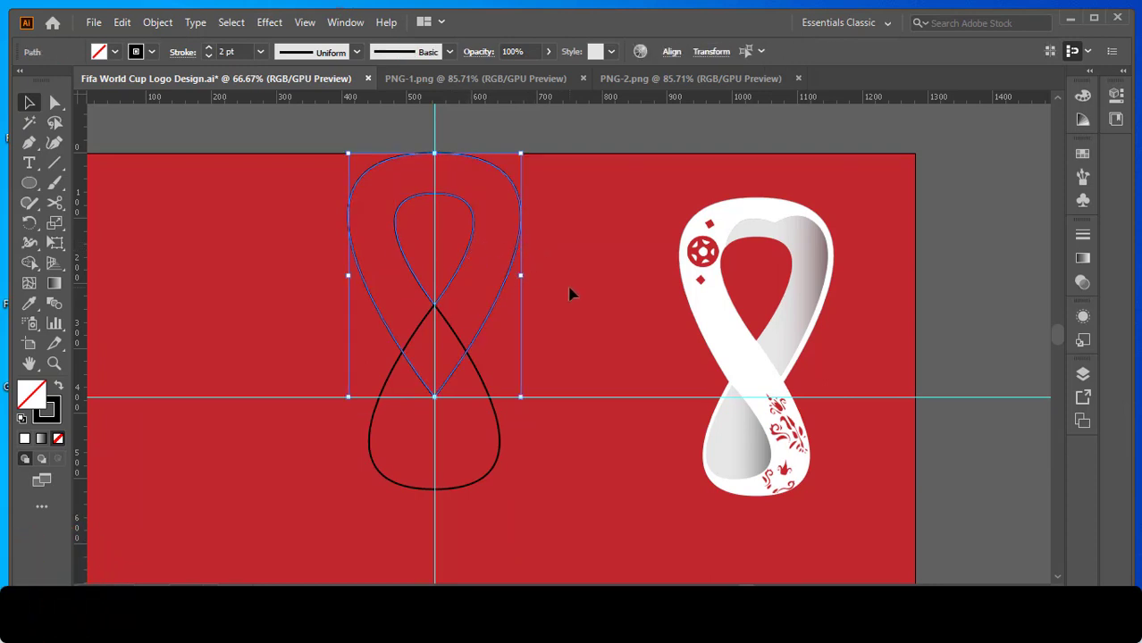
left_click_drag(34, 270, 52, 265)
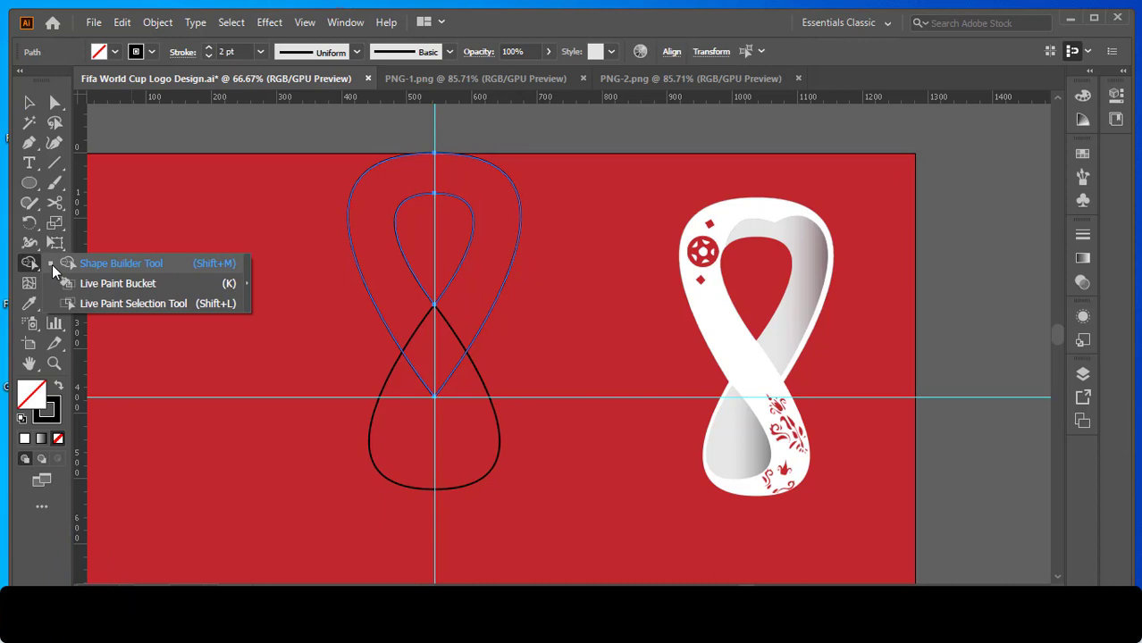
left_click(99, 262)
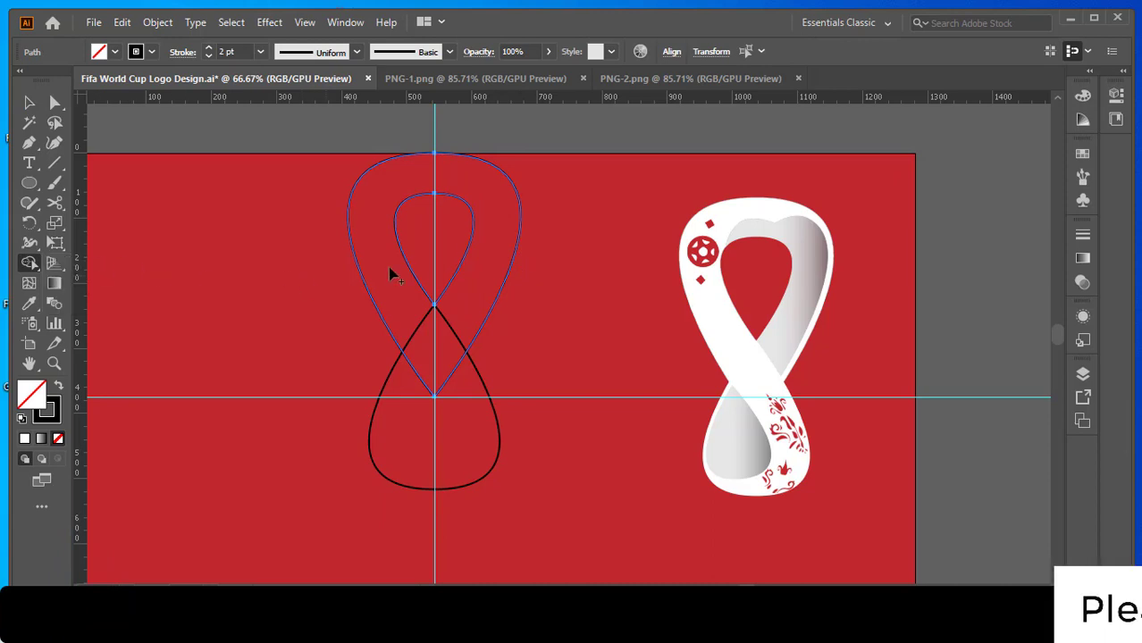
left_click(500, 264)
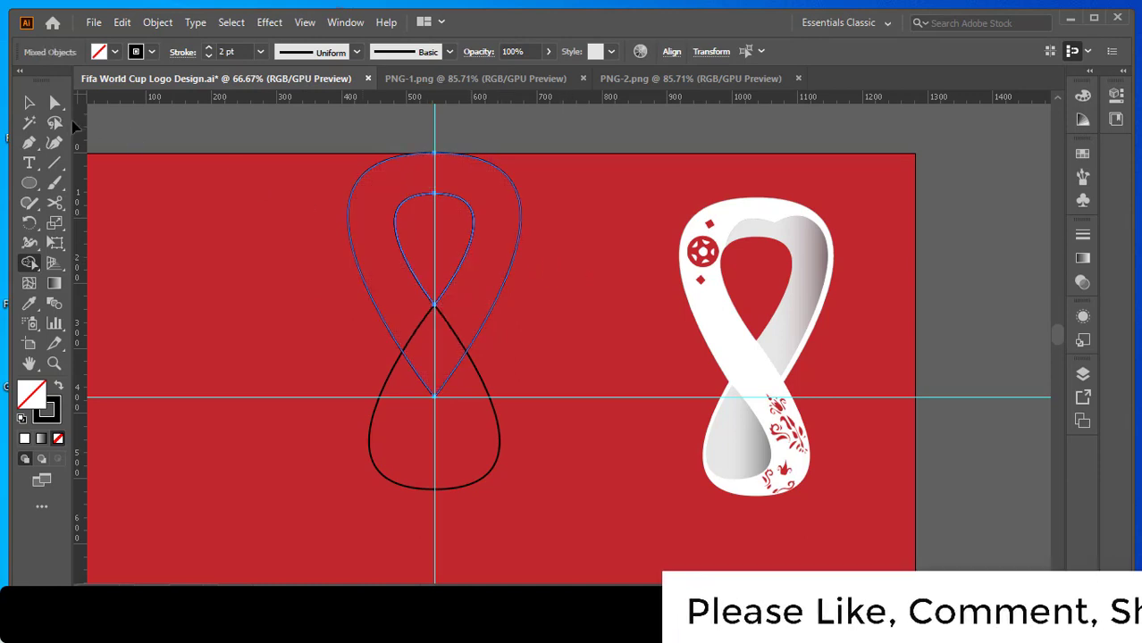
Fill the selected upper teardrop shapes with white and deselect them.
left_click(29, 103)
left_click(114, 51)
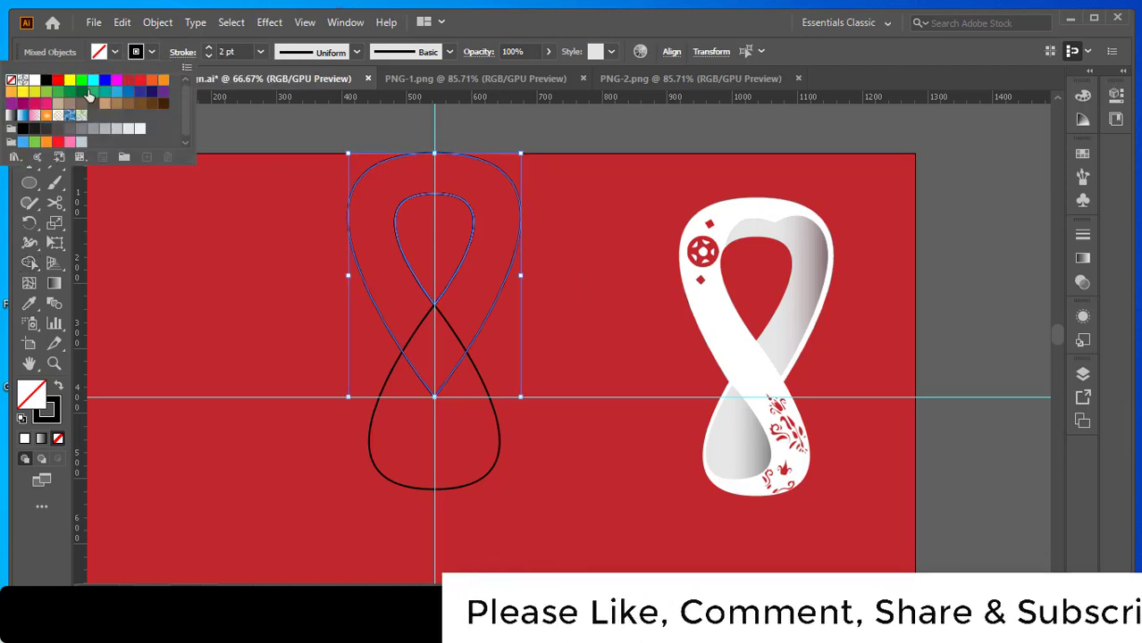
left_click(34, 80)
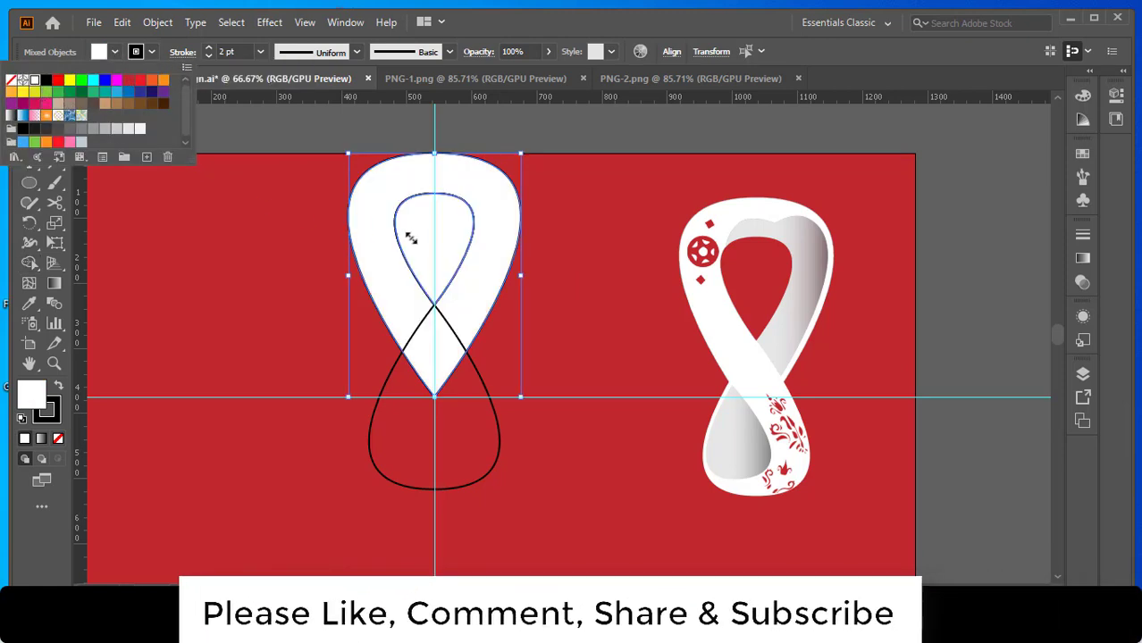
left_click(543, 276)
left_click(538, 281)
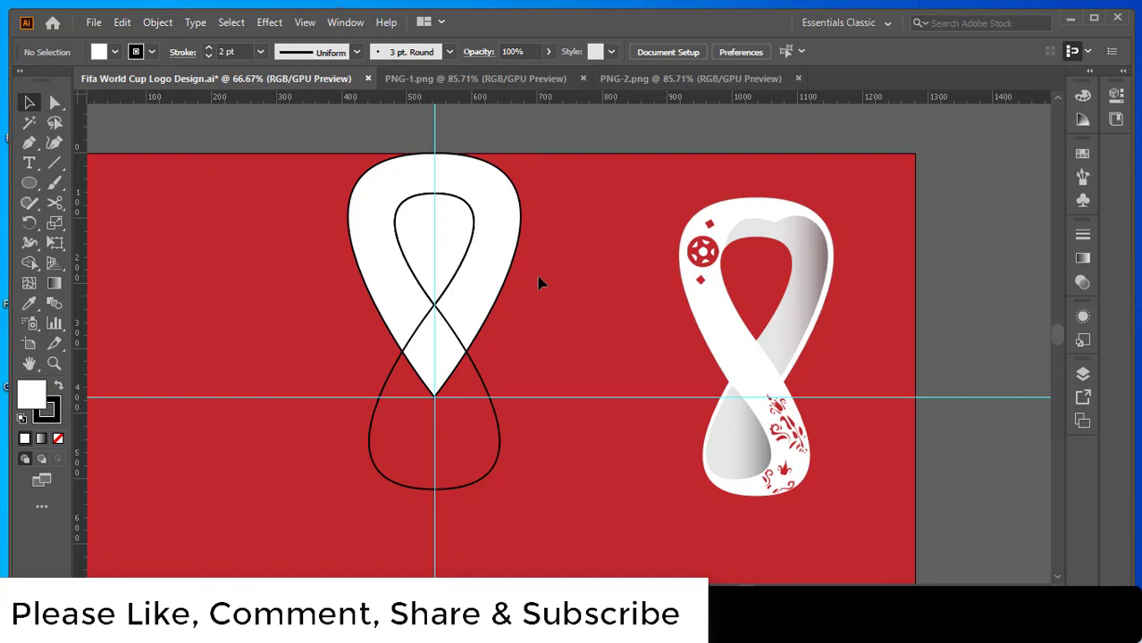
Delete the extra copy of the inner upper teardrop, and enlarge the remaining one toward the band's right edge.
left_click(454, 250)
left_click_drag(464, 247, 605, 228)
key("Delete")
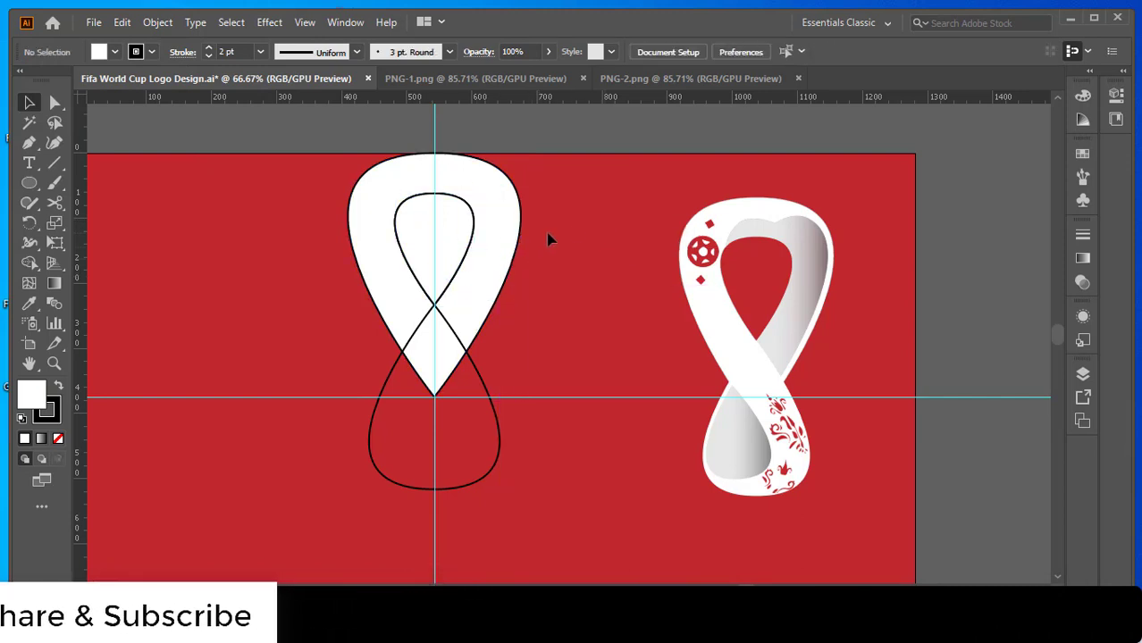
left_click(446, 248)
left_click_drag(475, 193, 520, 339)
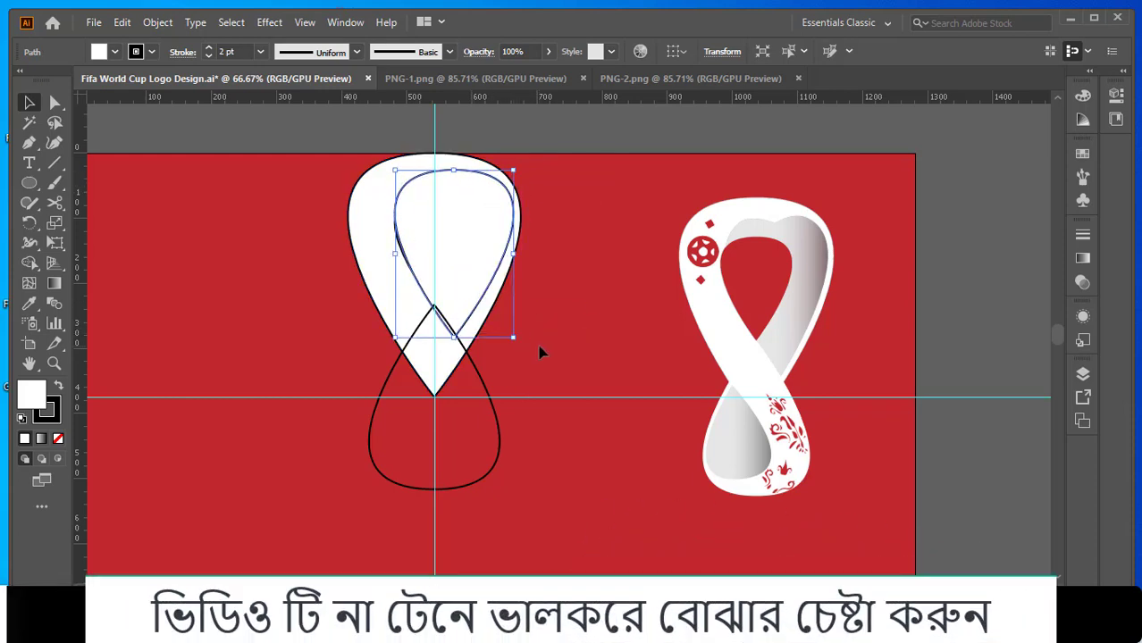
Level both handles of the enlarged inner teardrop's top anchor point and move that point slightly up.
left_click(536, 267)
left_click_drag(550, 296, 536, 266)
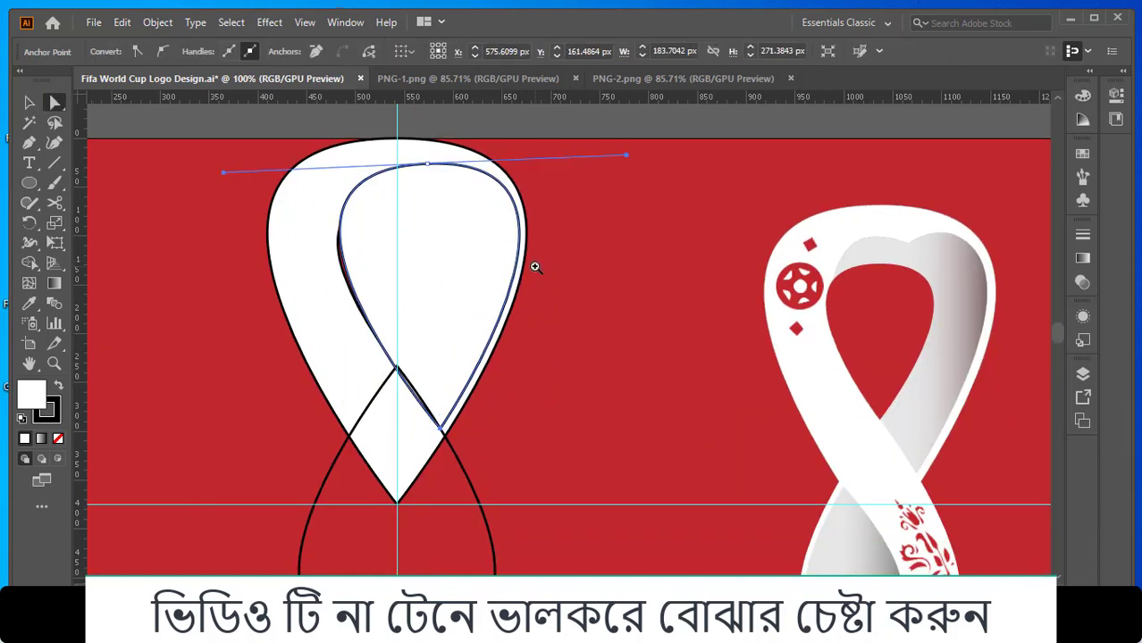
left_click(535, 266, "ctrl")
left_click_drag(430, 340, 525, 314)
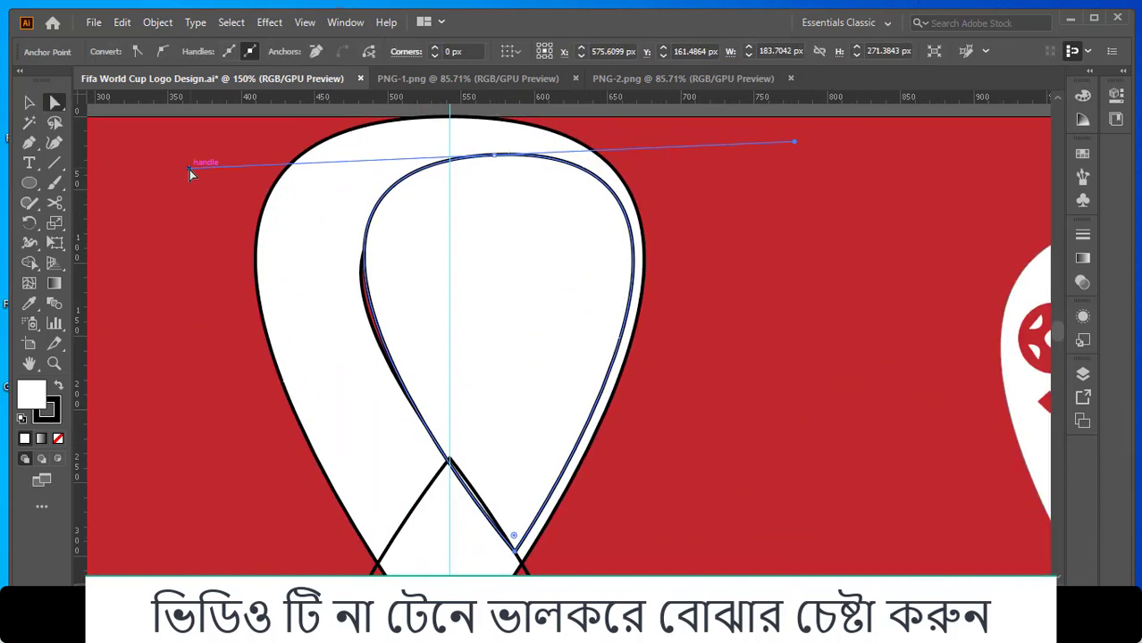
left_click_drag(189, 168, 198, 143)
left_click_drag(796, 166, 801, 155)
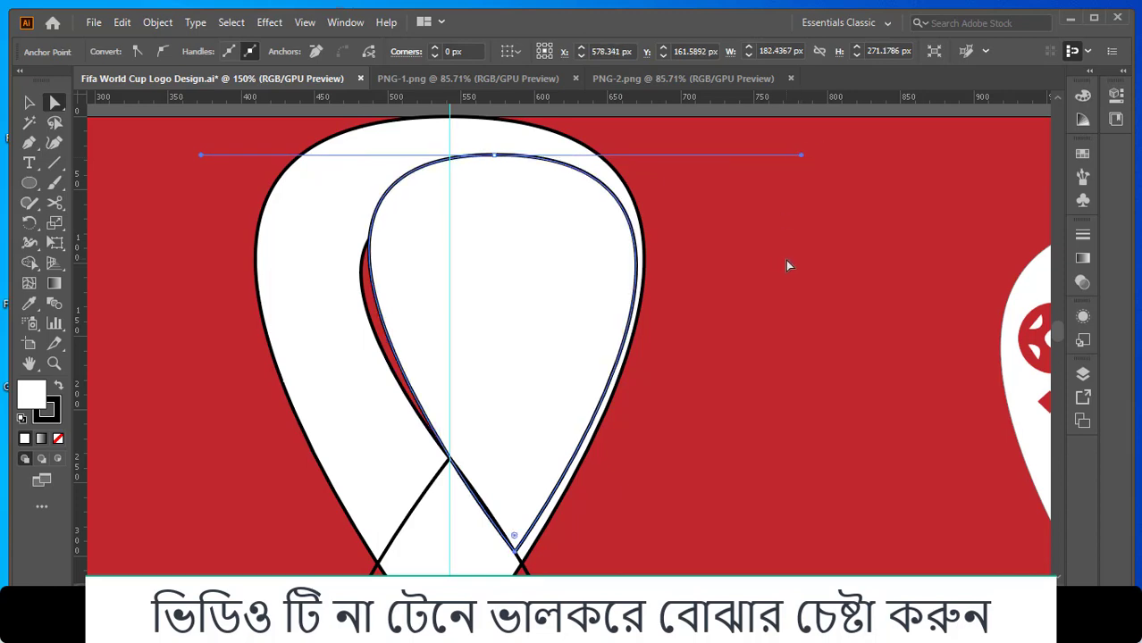
left_click_drag(494, 155, 495, 149)
key("ctrl+minus")
left_click_drag(706, 459, 626, 345)
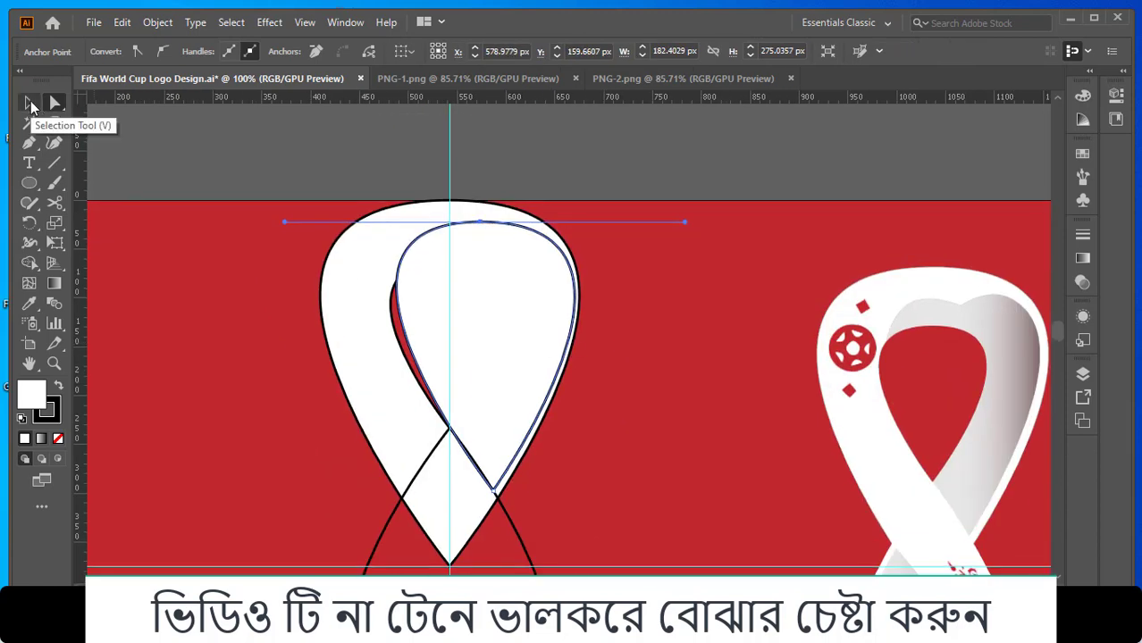
Add an anchor point on each side of the inner teardrop's top point with the Add Anchor Point tool.
left_click(30, 105)
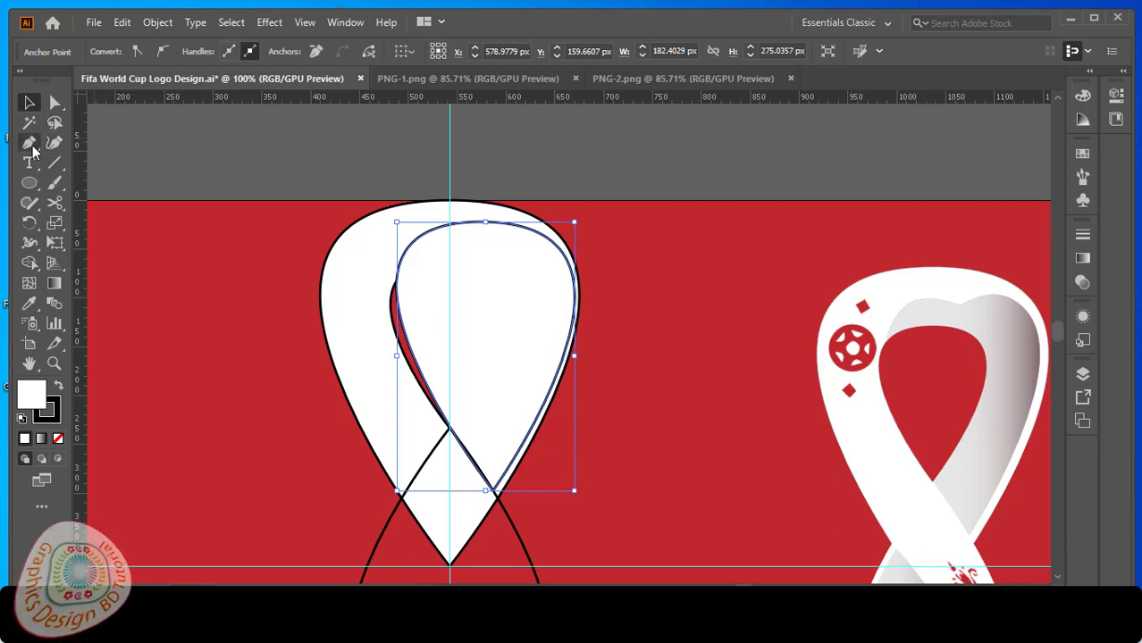
left_click(33, 152)
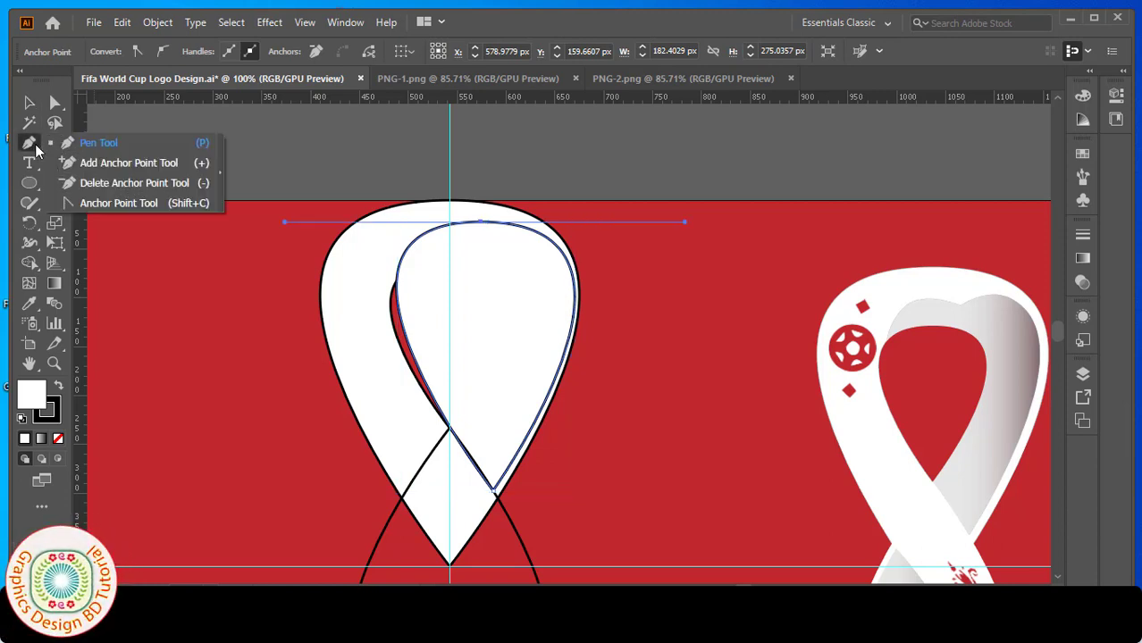
left_click(86, 166)
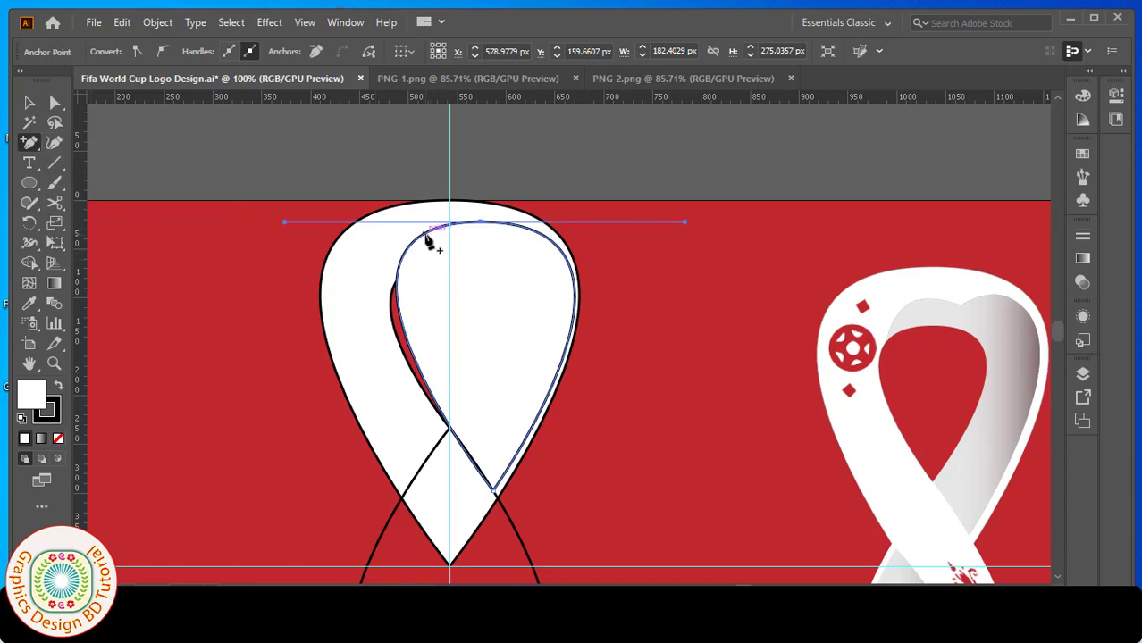
left_click(426, 233)
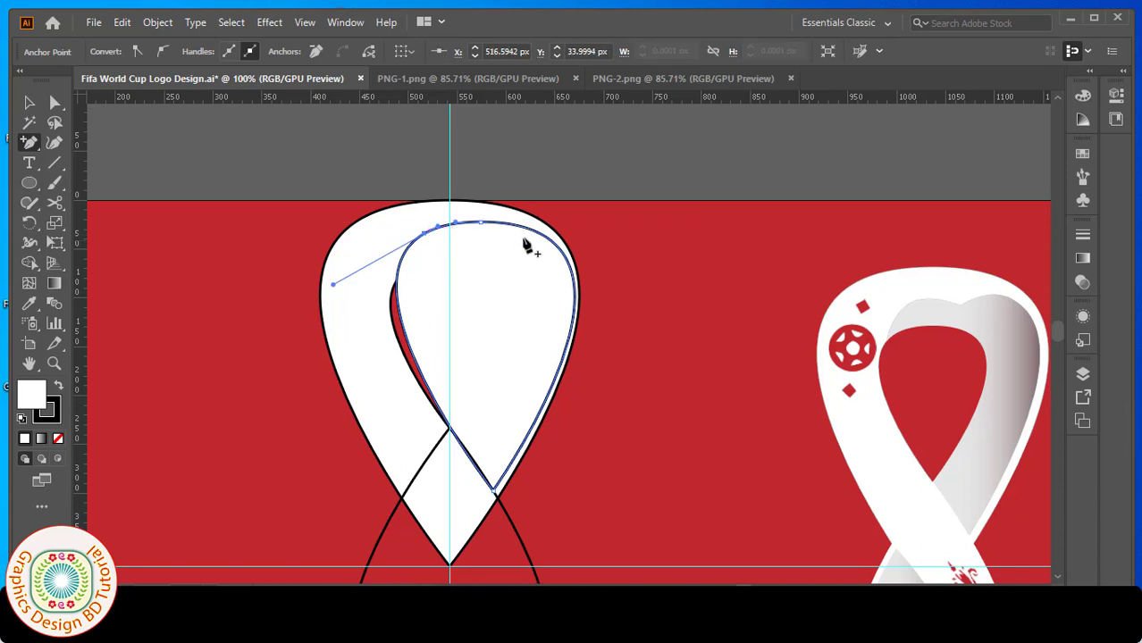
left_click_drag(533, 234, 648, 275)
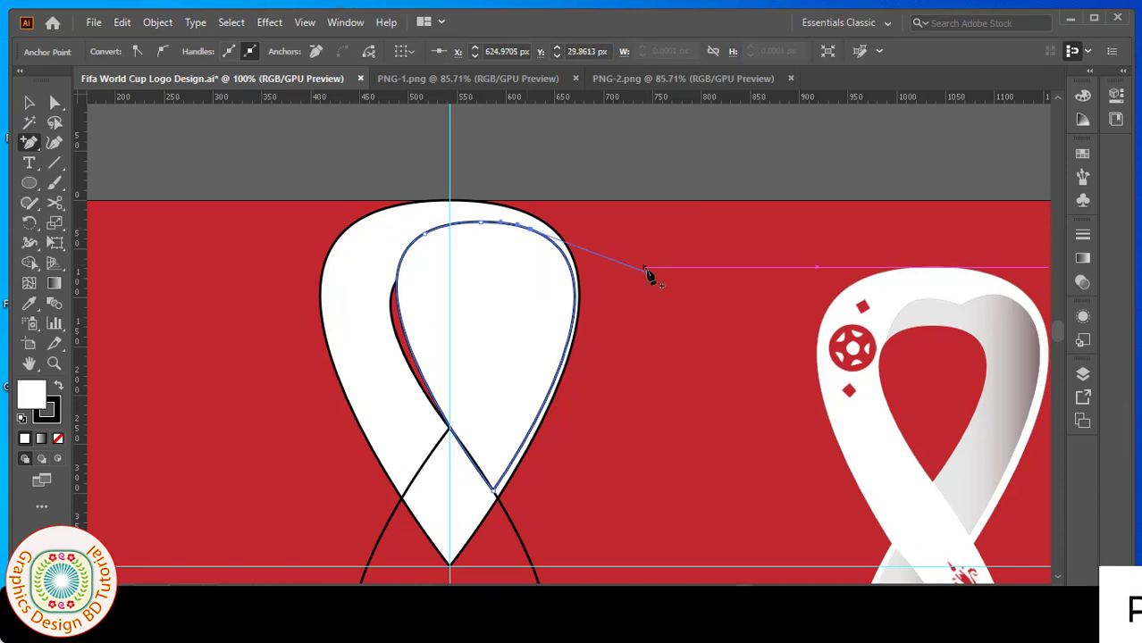
Convert the inner teardrop's top middle anchor to a corner point with the Anchor Point tool.
left_click(30, 143)
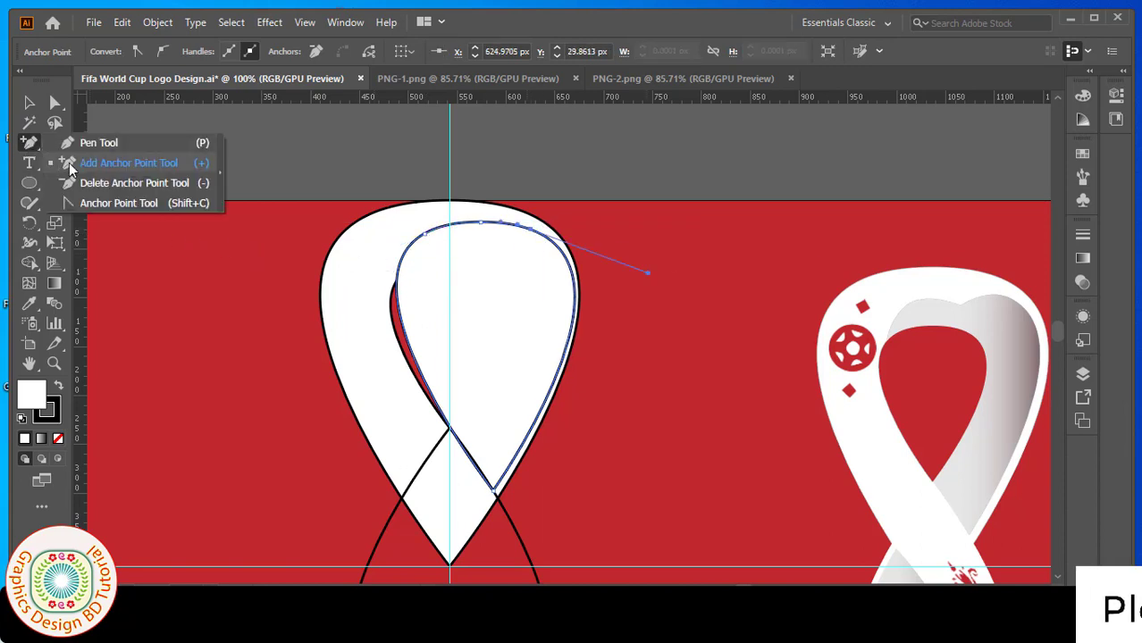
left_click(104, 205)
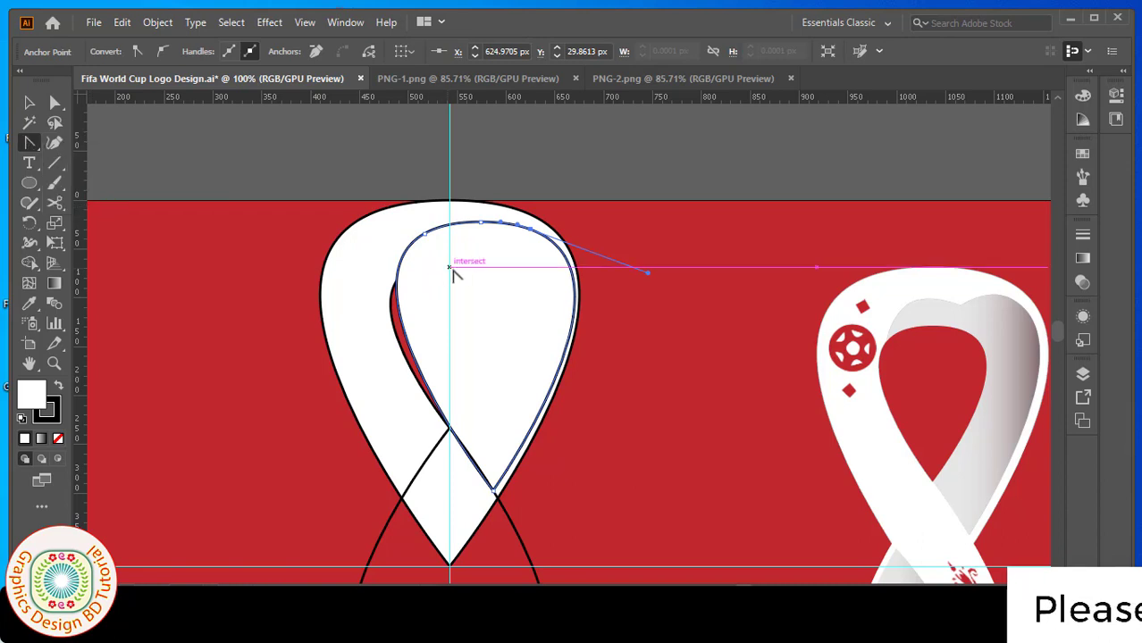
left_click(481, 223)
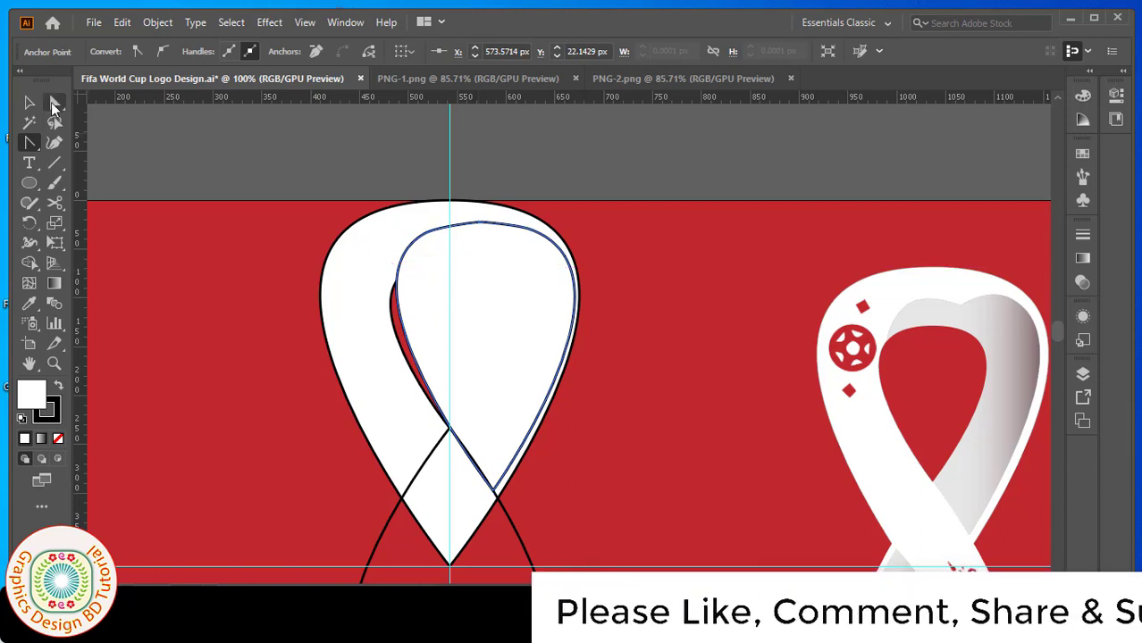
Reshape the inner teardrop's top into two uneven lobes with a shallow notch by moving its upper anchor points.
key("a")
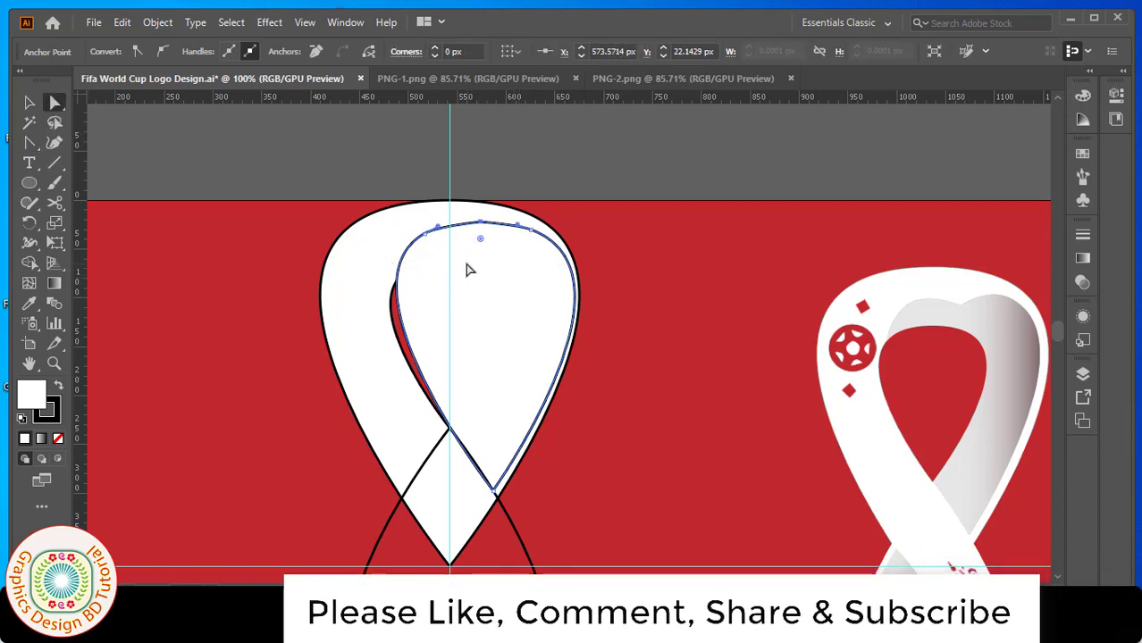
left_click_drag(488, 234, 510, 219)
key("ctrl+z")
mouse_move(427, 239)
left_mouse_down()
mouse_move(453, 219)
mouse_move(427, 258)
left_mouse_up()
left_click(530, 230)
key("v")
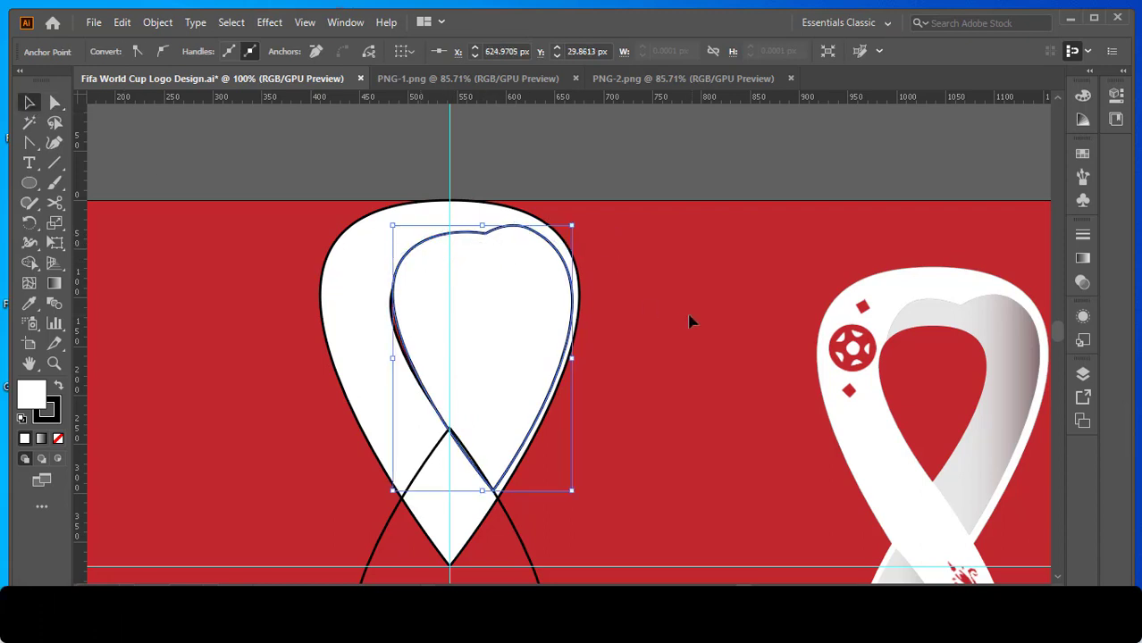
left_click(690, 321)
Select the reshaped inner teardrop and the white outer band, and split them with Pathfinder Divide.
left_click(505, 318)
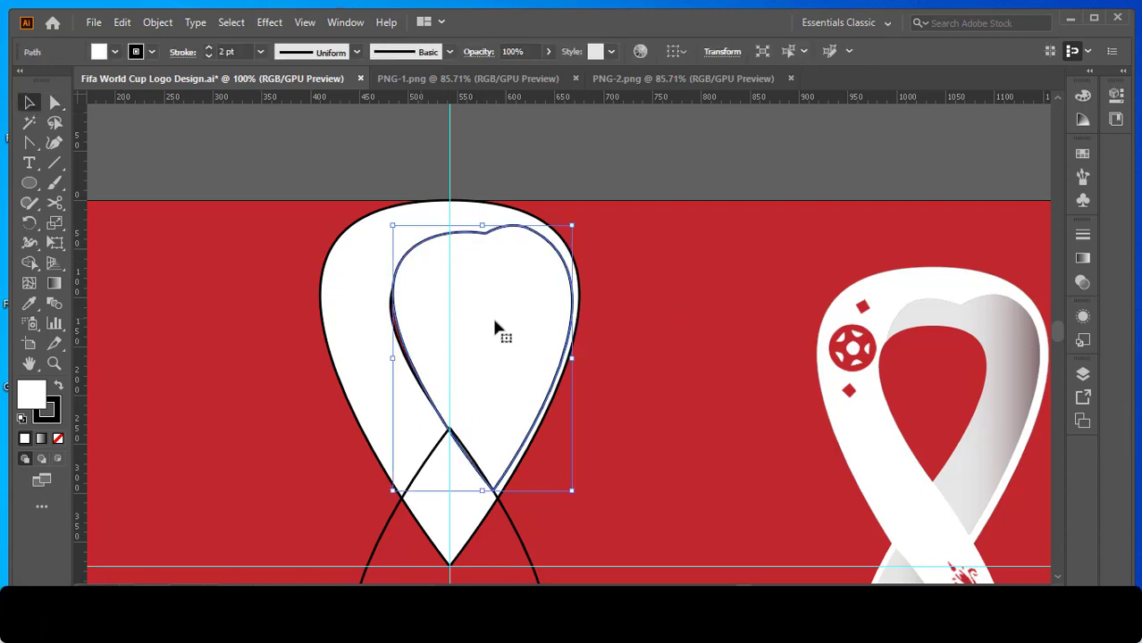
left_click(366, 293, "shift")
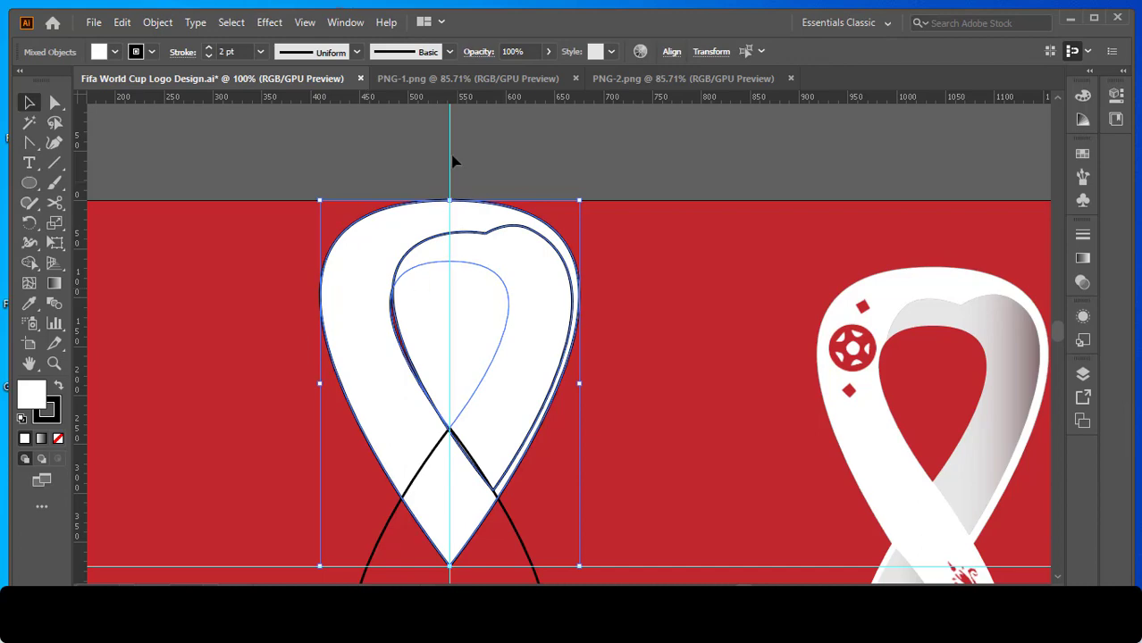
left_click(345, 21)
scroll(537, 447, "down", 3)
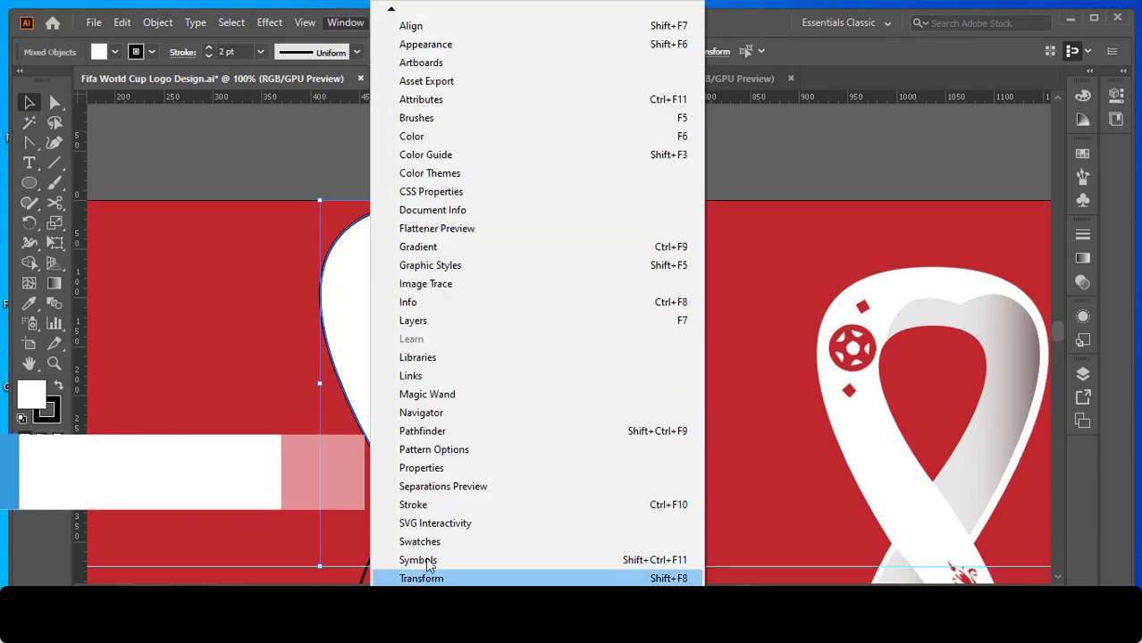
left_click(434, 434)
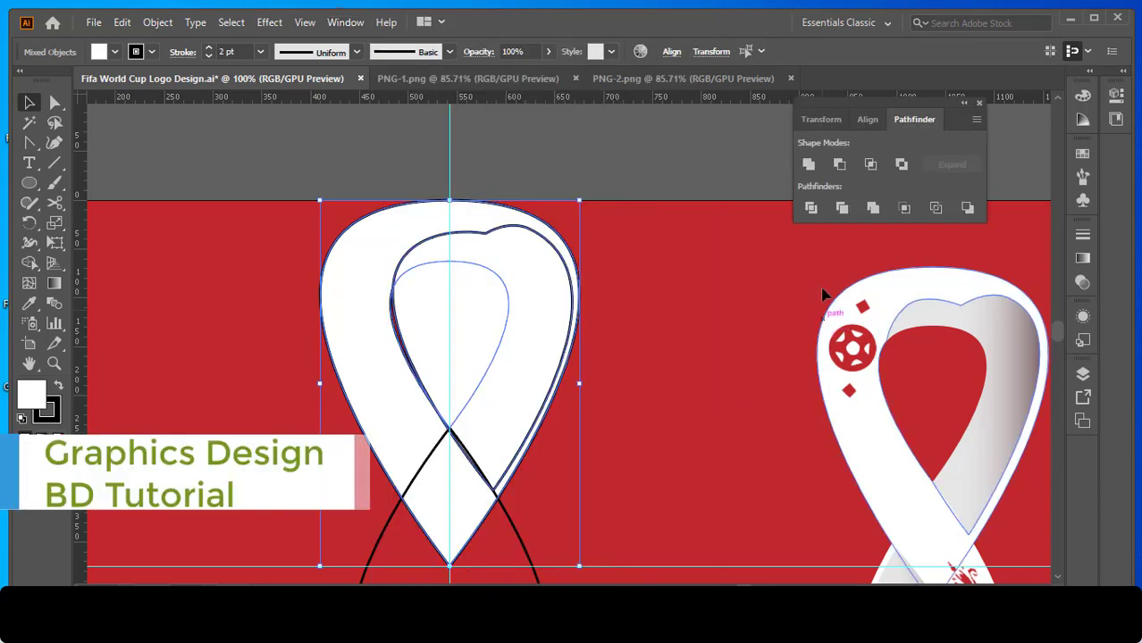
left_click(811, 208)
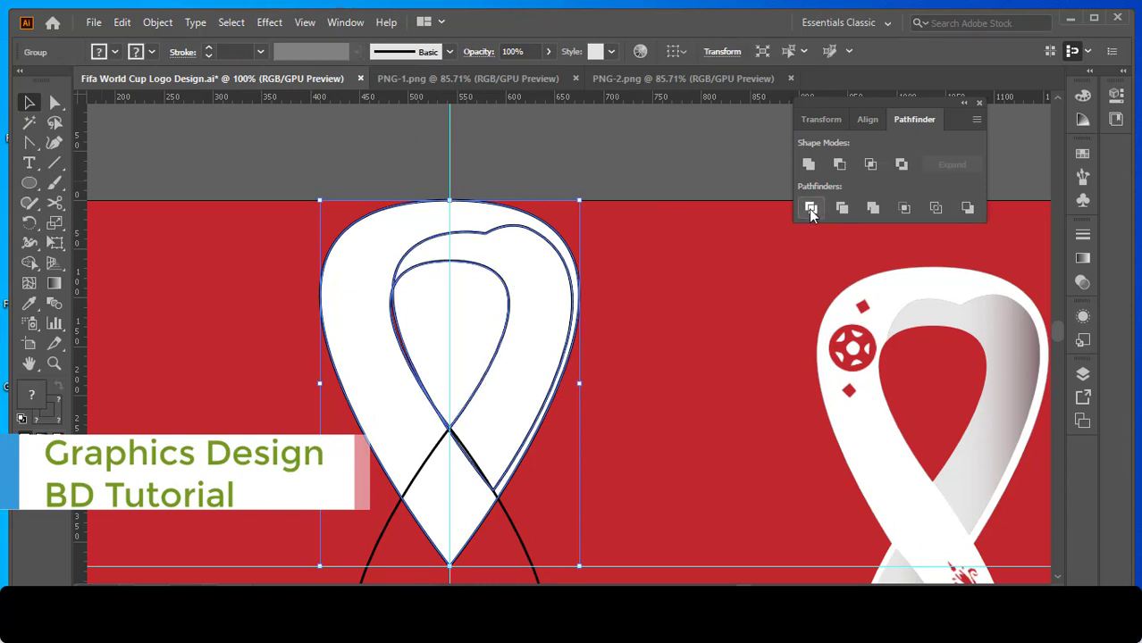
left_click(640, 304)
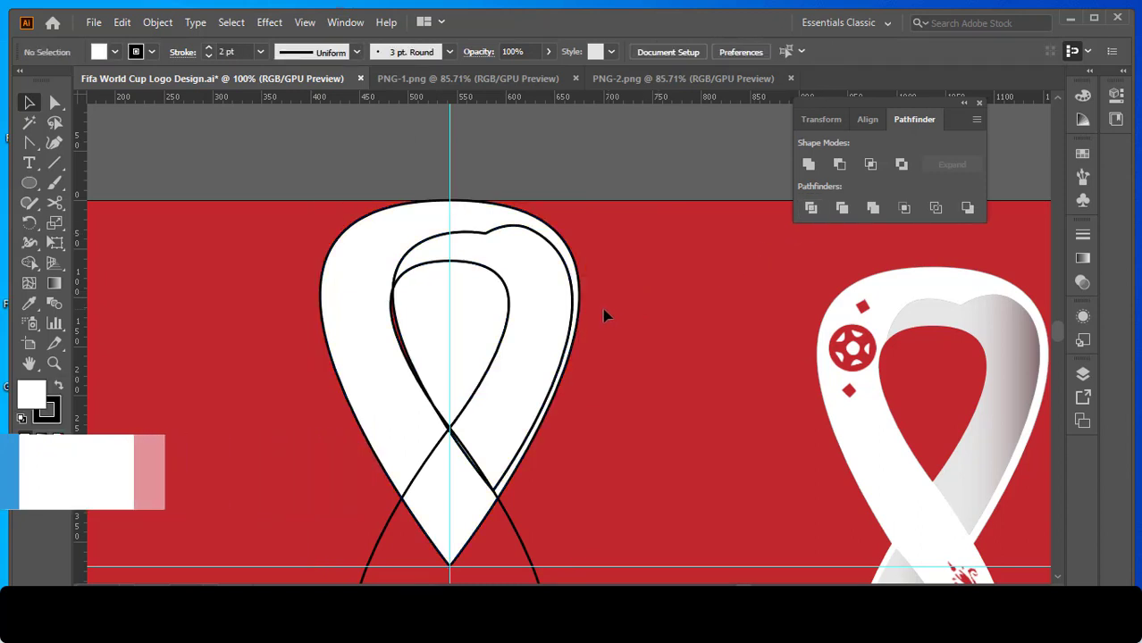
Ungroup the divided pieces and delete the innermost teardrop piece to open the upper loop.
left_click(472, 316)
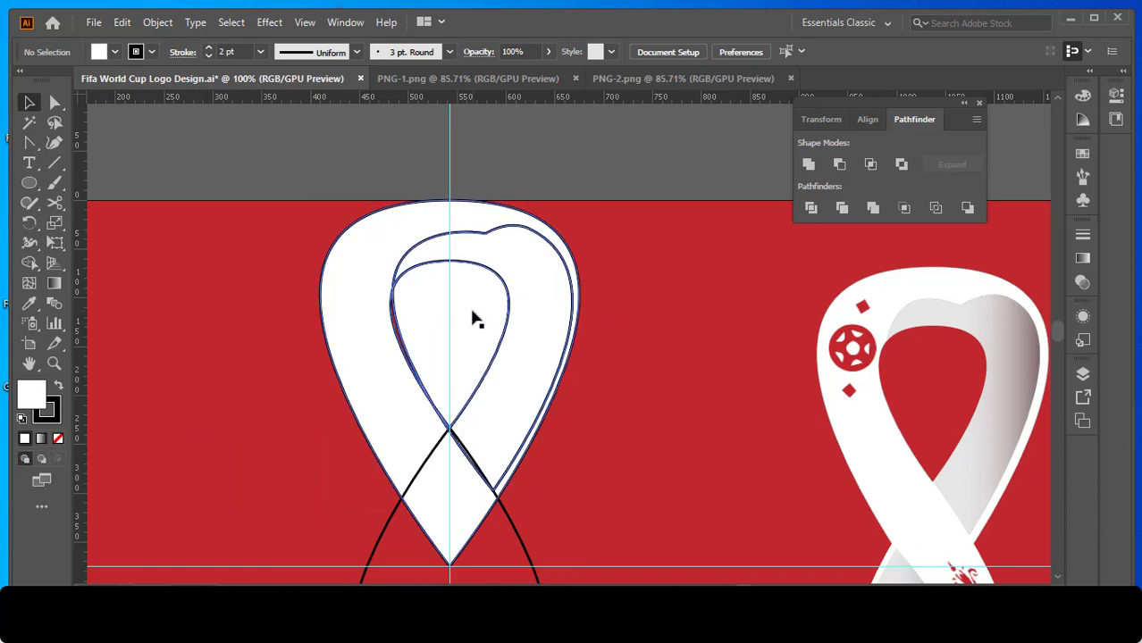
right_click(472, 316)
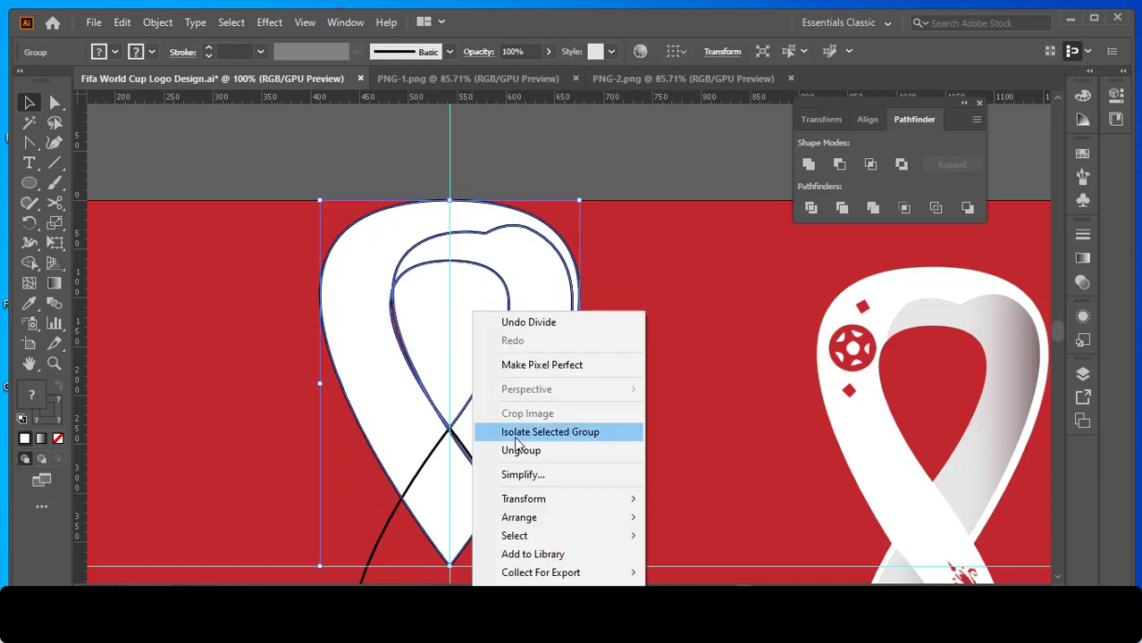
left_click(482, 450)
left_click(689, 368)
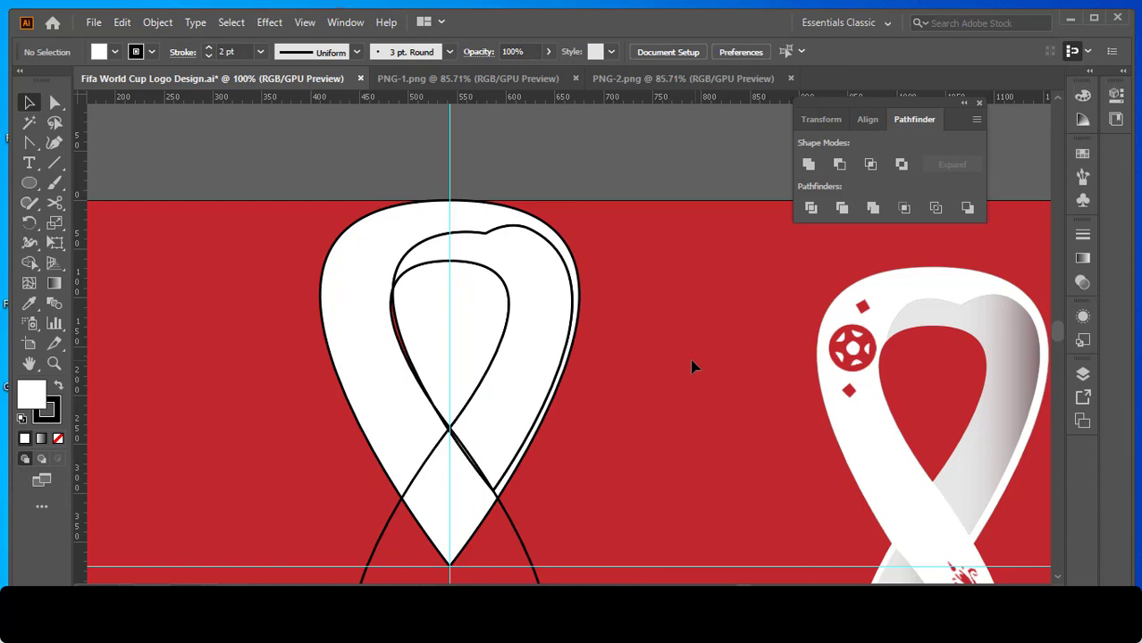
left_click(483, 350)
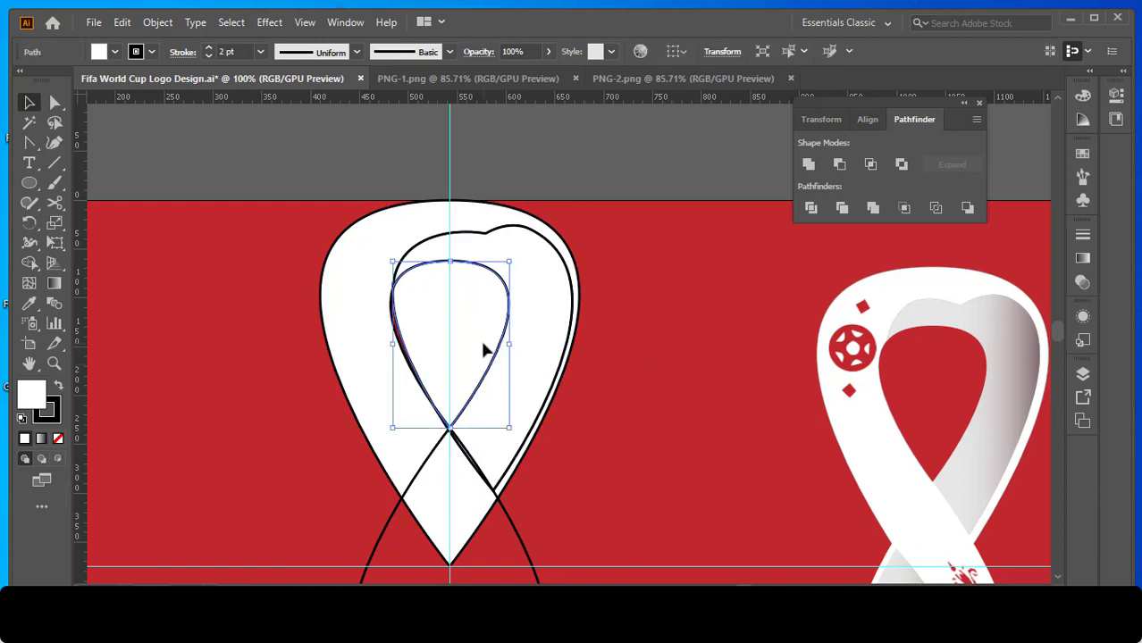
key("Delete")
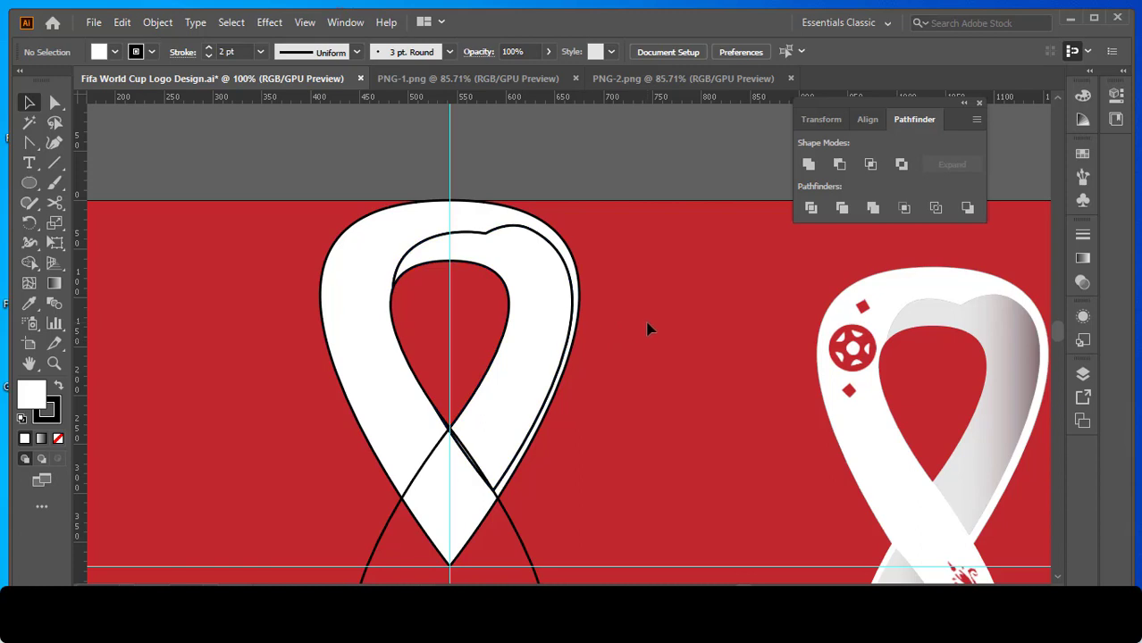
Set the stroke of the notched inner band piece to 0 pt.
left_click(526, 399)
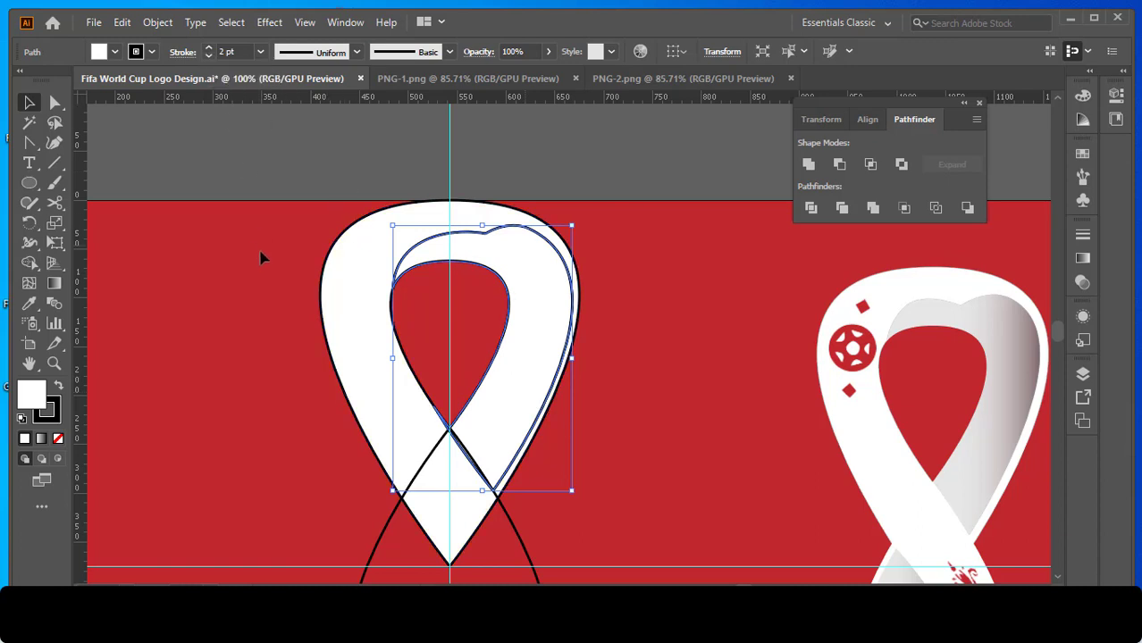
left_click(209, 55)
left_click(210, 55)
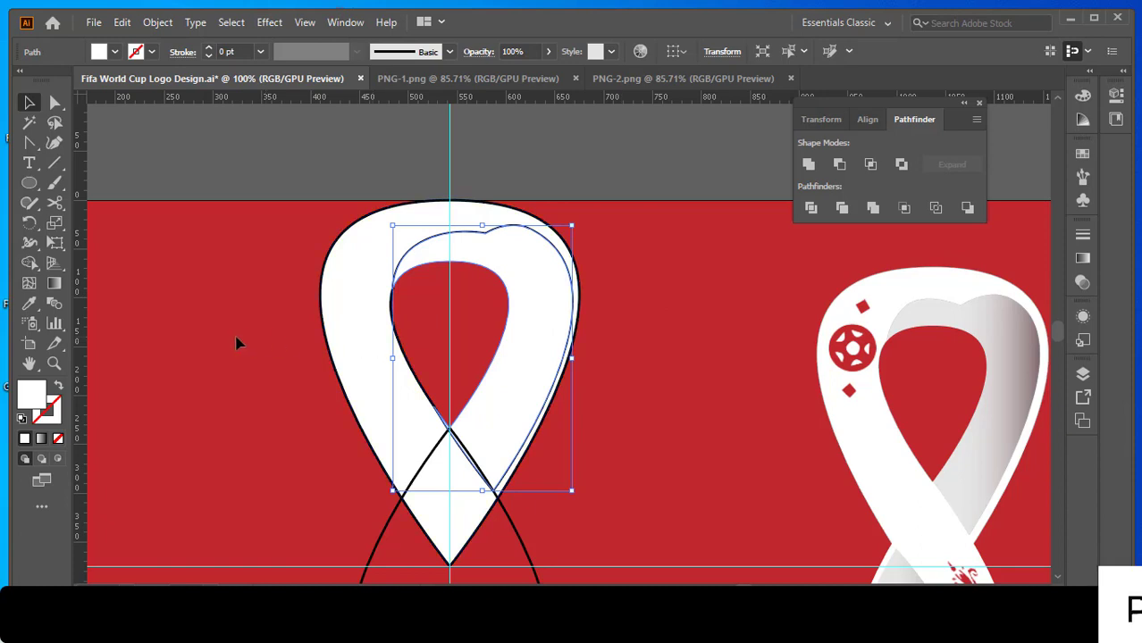
Fill the notched inner band with a linear white-to-black gradient, moving the white stop toward the middle and extending the dark end slightly outward.
left_click(52, 285)
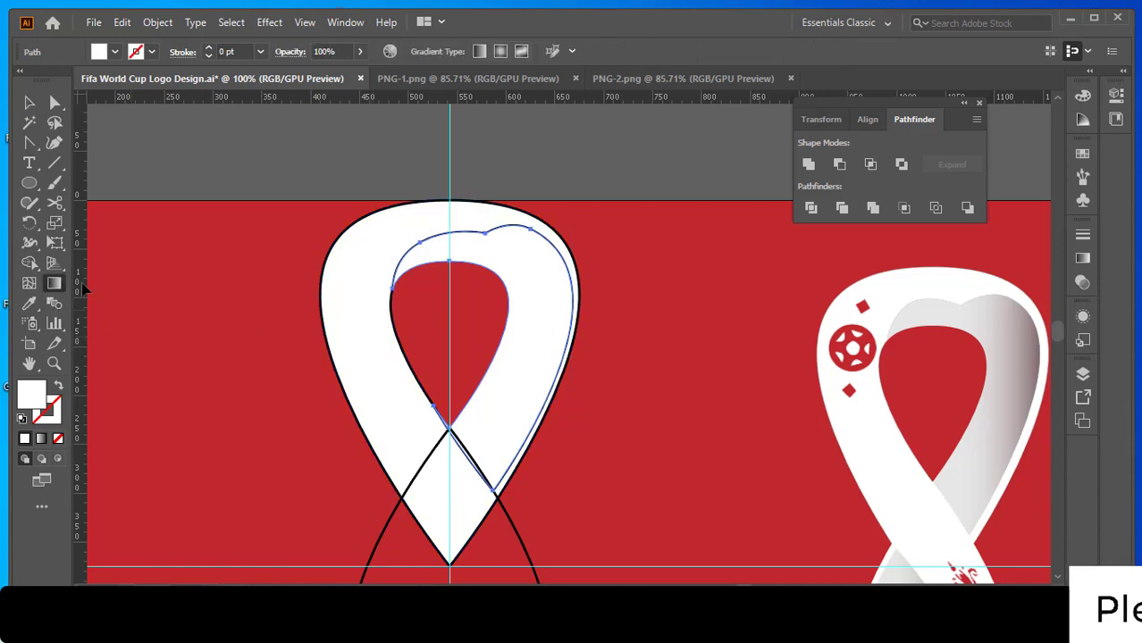
left_click(572, 359)
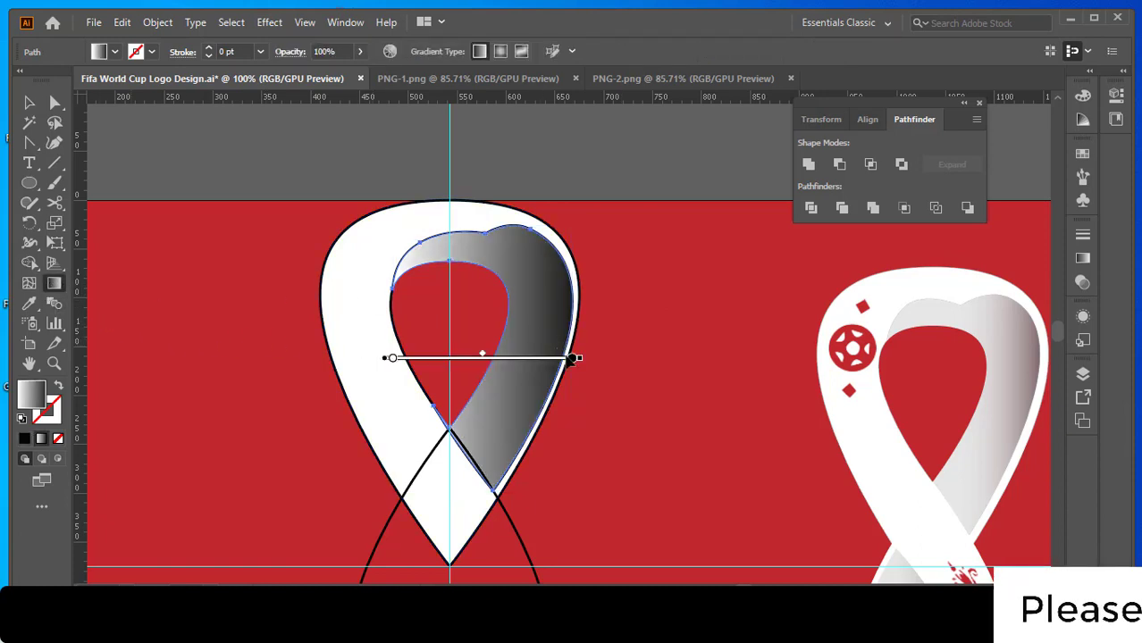
mouse_move(394, 359)
left_mouse_down()
mouse_move(479, 358)
mouse_move(467, 359)
left_mouse_up()
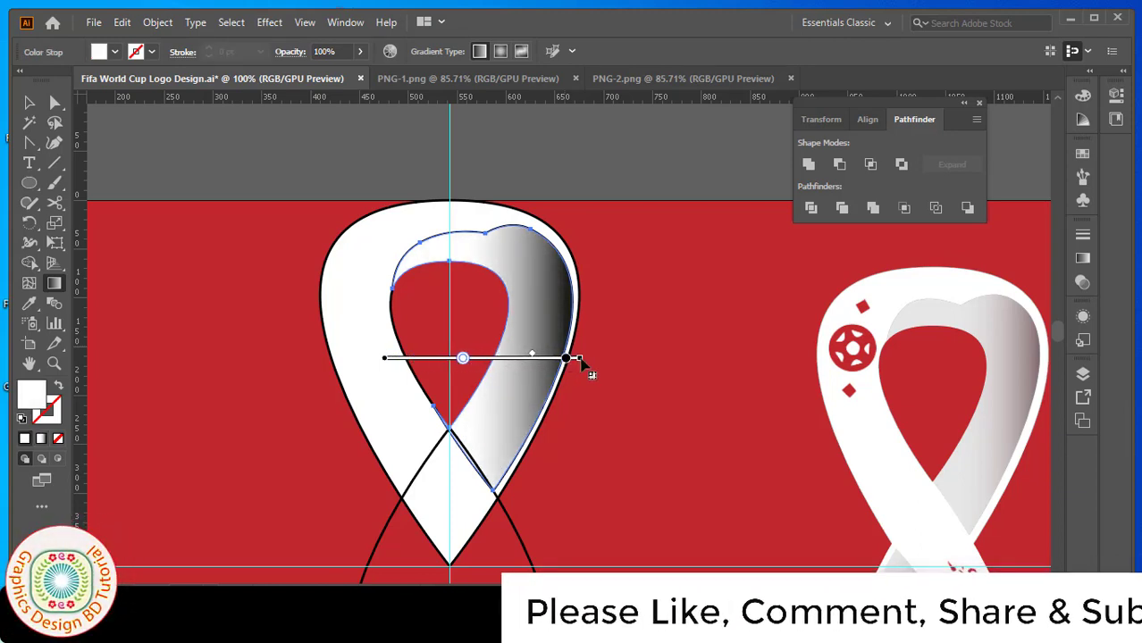
left_click_drag(579, 358, 589, 359)
left_click(30, 102)
left_click(653, 301)
Set the stroke of the white outer band of the upper loop to 0 pt.
key("ctrl+minus")
key("ctrl+minus")
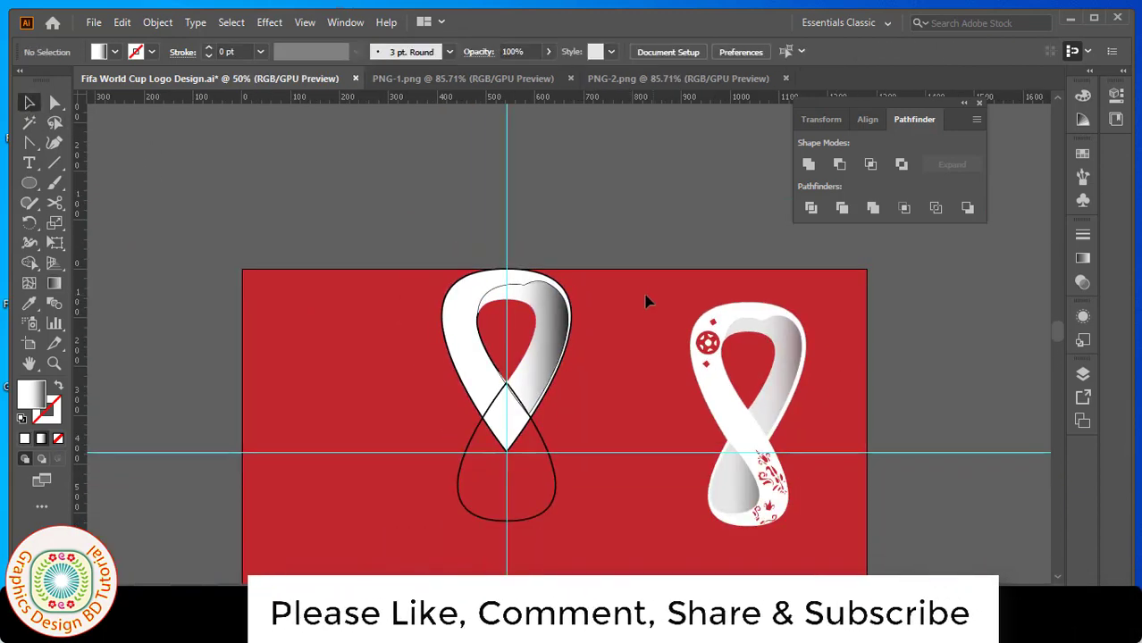
left_click_drag(647, 301, 625, 254)
left_click(454, 314)
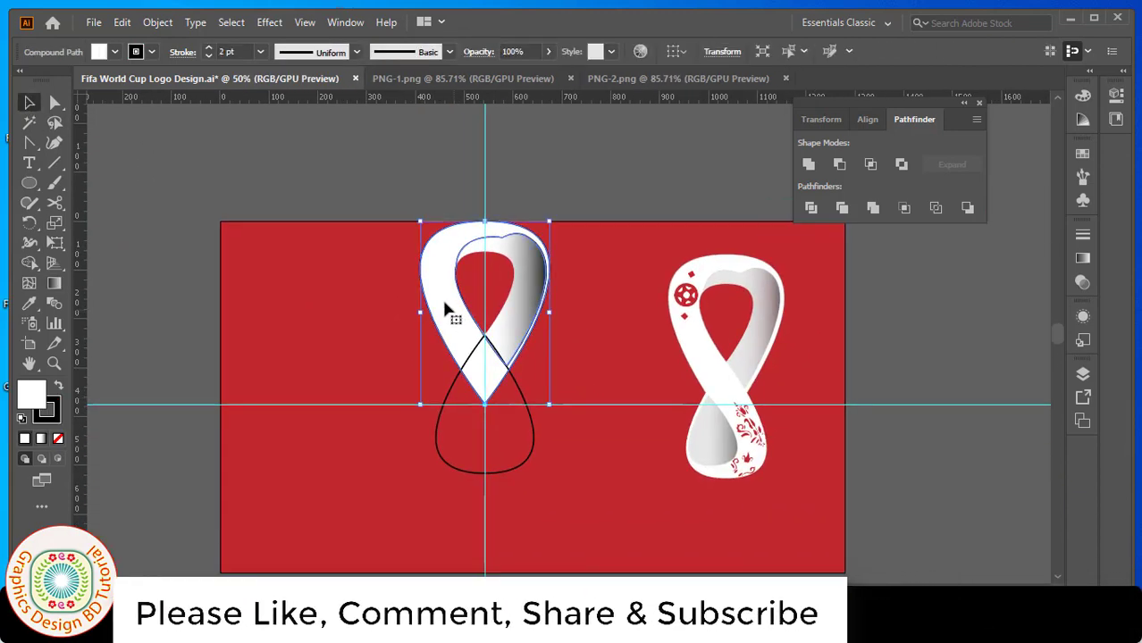
left_click(207, 56)
left_click(207, 55)
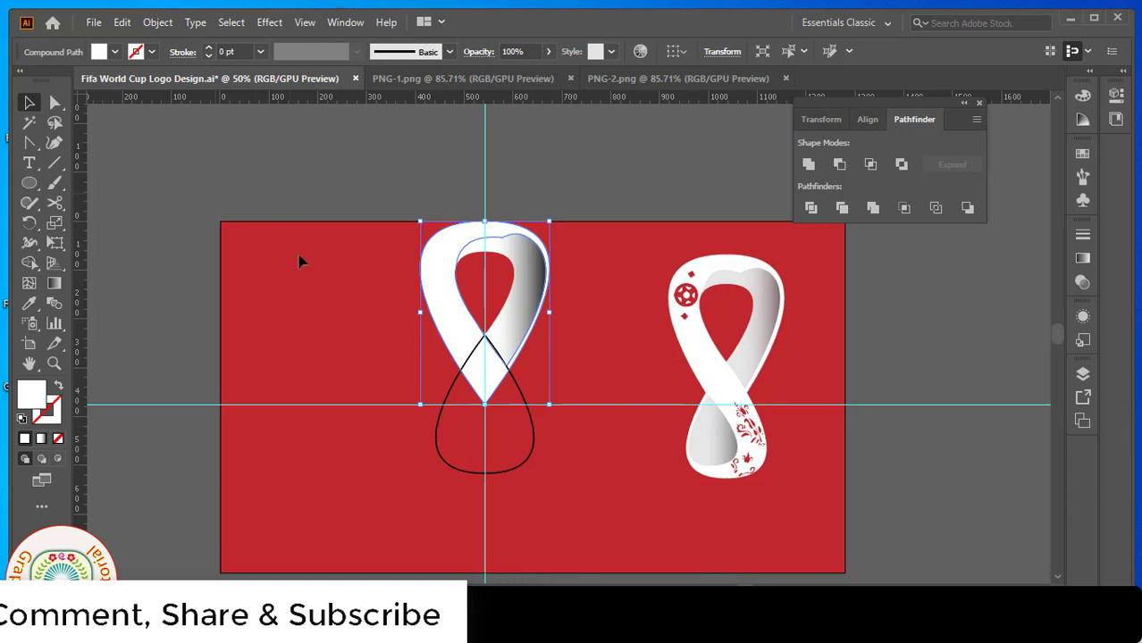
Refine the upper inner fold's gradient: set the light stop to 23% black and extend the dark end outward for softer shading.
left_click(333, 295)
left_click(523, 295)
key("g")
double_click(494, 301)
left_click(363, 362)
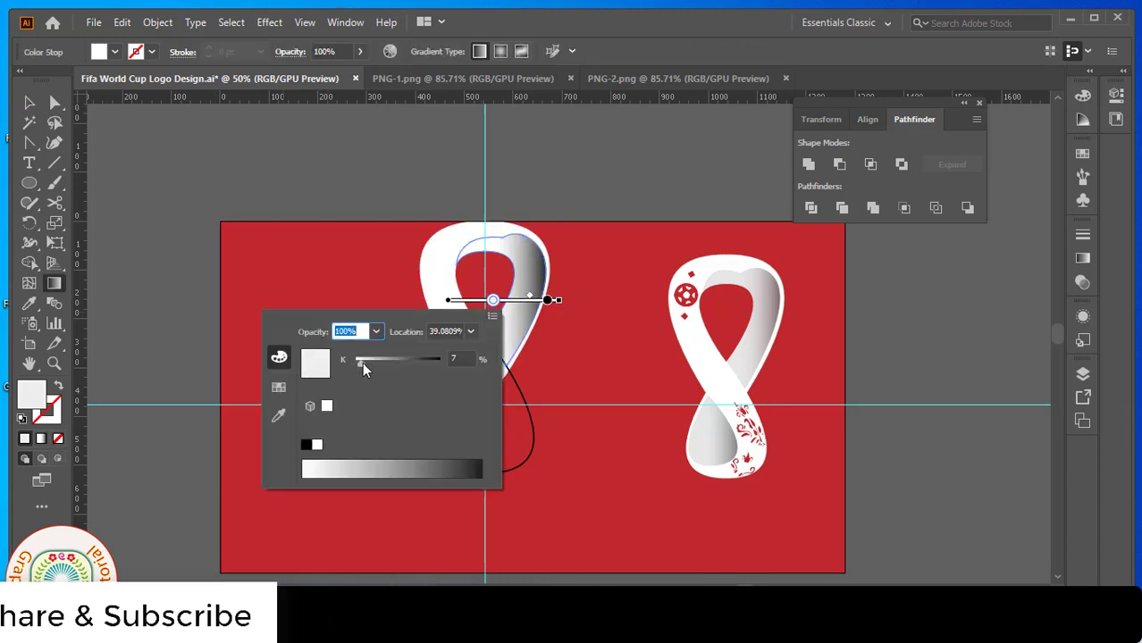
mouse_move(547, 301)
left_mouse_down()
mouse_move(559, 300)
mouse_move(541, 300)
left_mouse_up()
left_click_drag(558, 300, 580, 300)
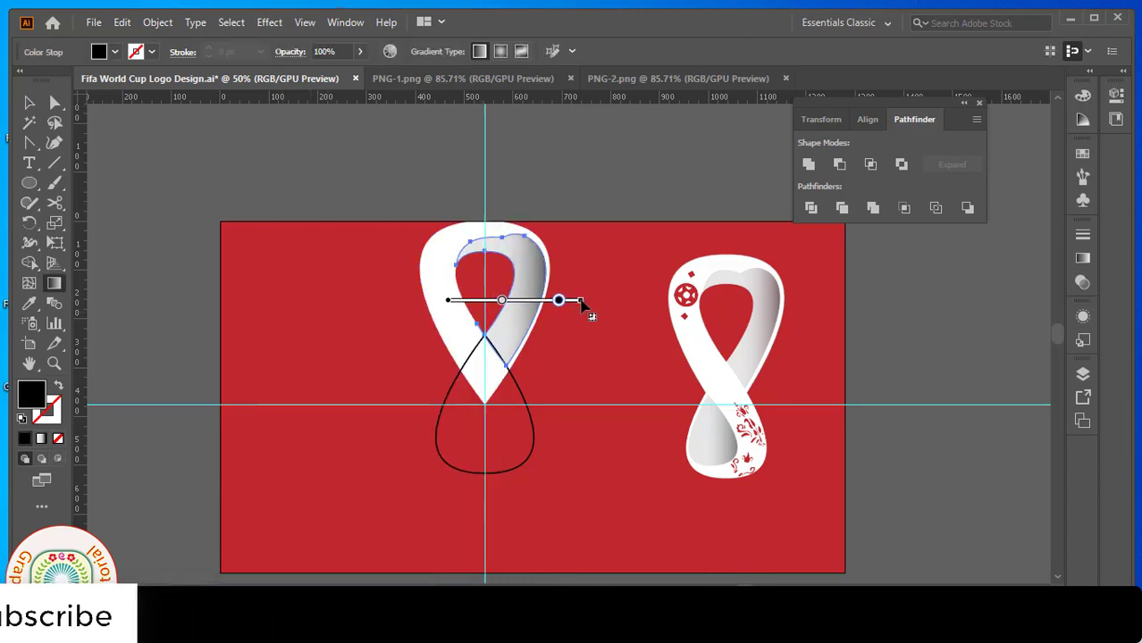
double_click(502, 300)
left_click_drag(380, 363, 384, 363)
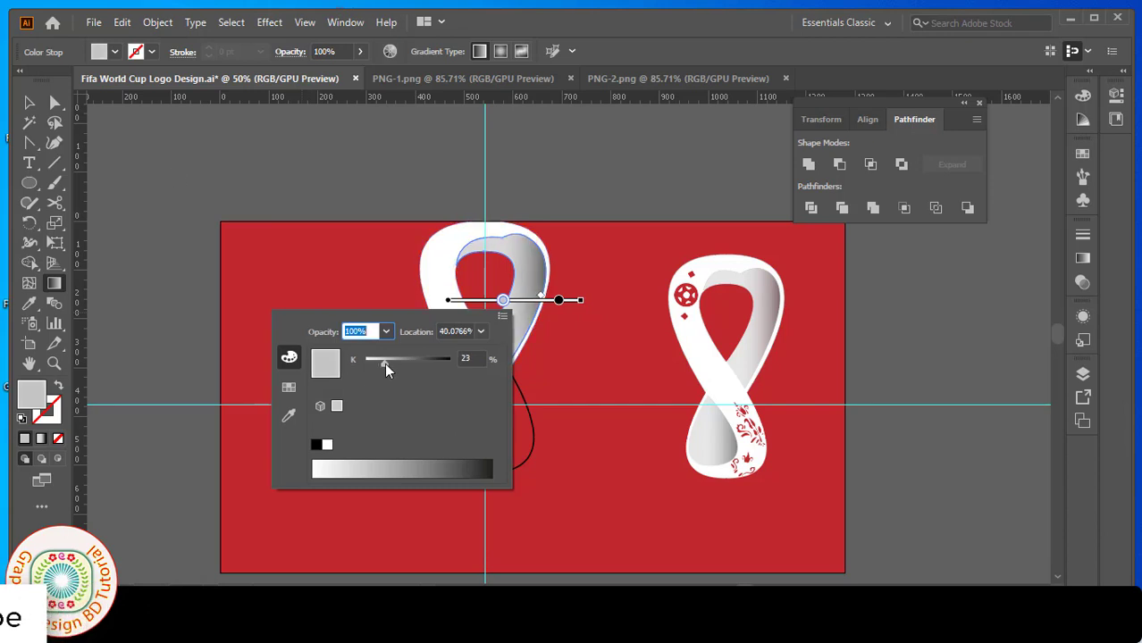
left_click(578, 300)
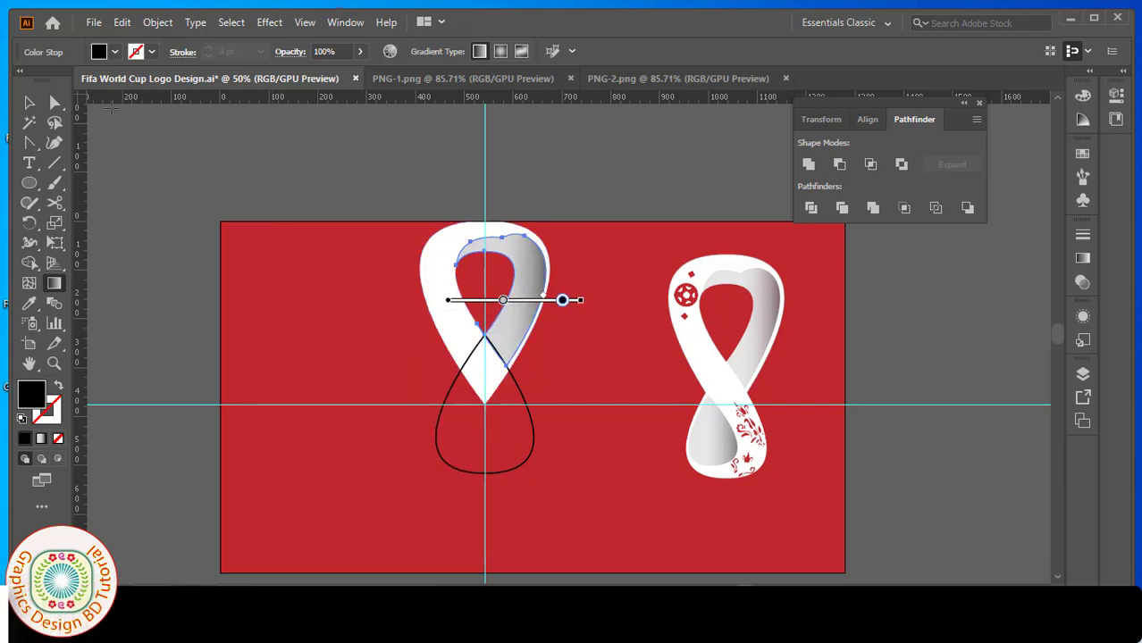
Set the lower teardrop's stroke to 0 pt and fill it with white.
key("v")
left_click(541, 461)
left_click(536, 453)
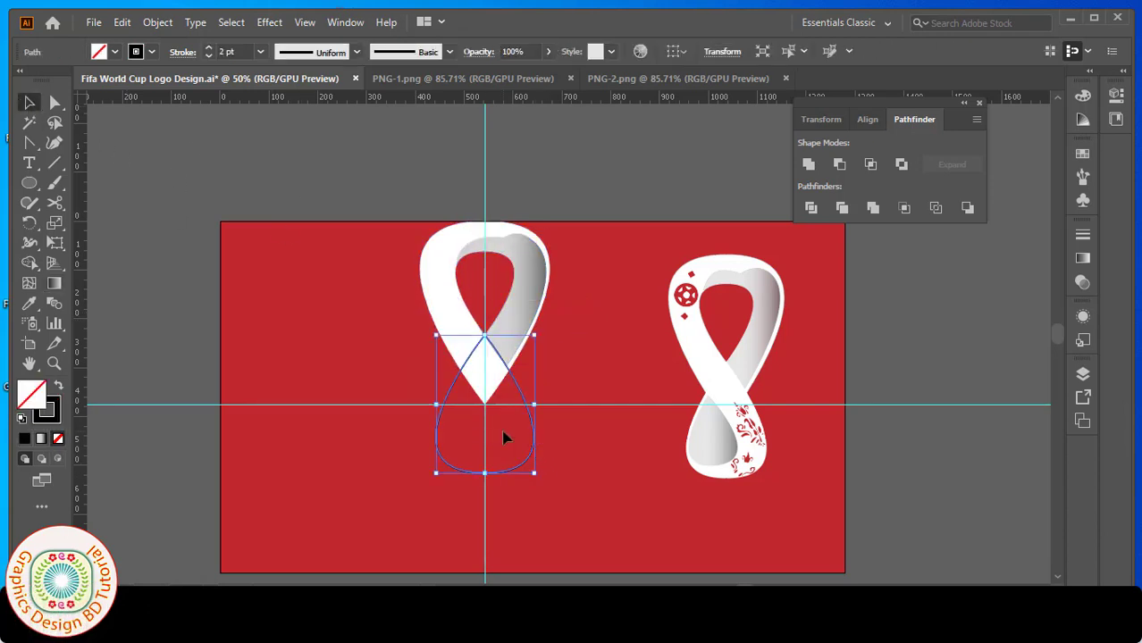
double_click(208, 57)
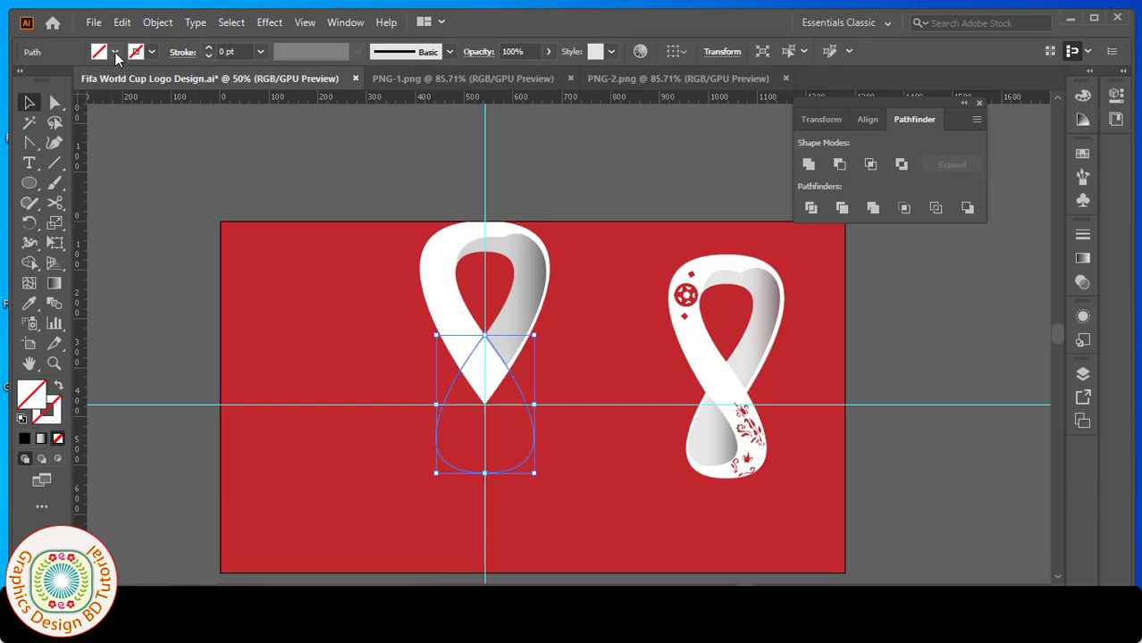
left_click(116, 54)
left_click(34, 83)
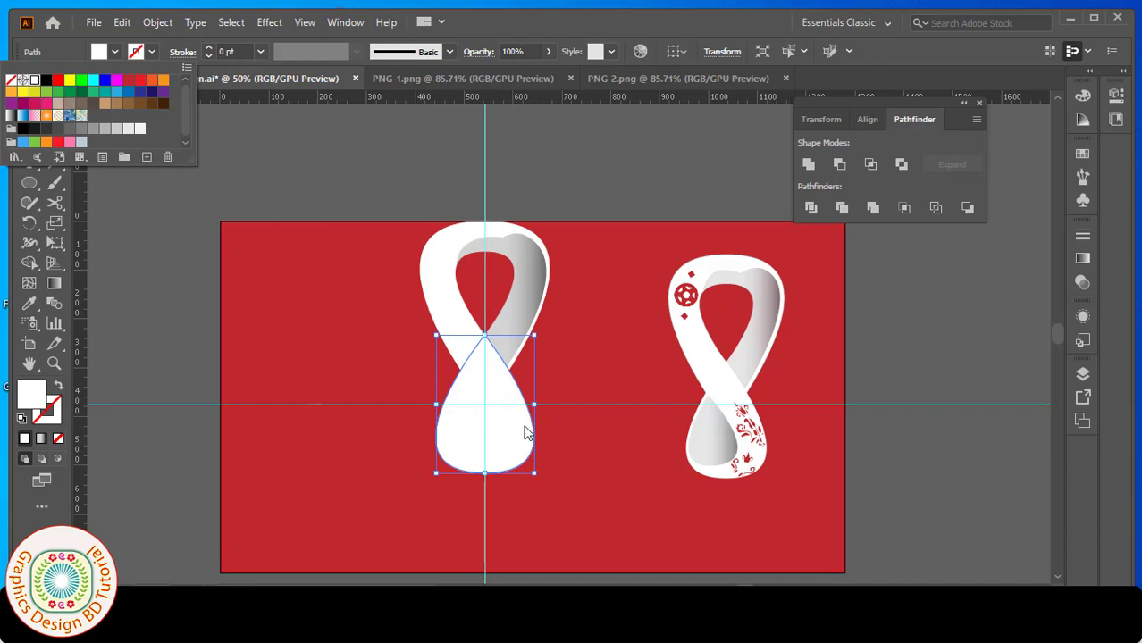
Paste a copy of the white lower teardrop in front and scale it down proportionally to about 115 px wide.
scroll(533, 465, "up", 1)
left_click(122, 22)
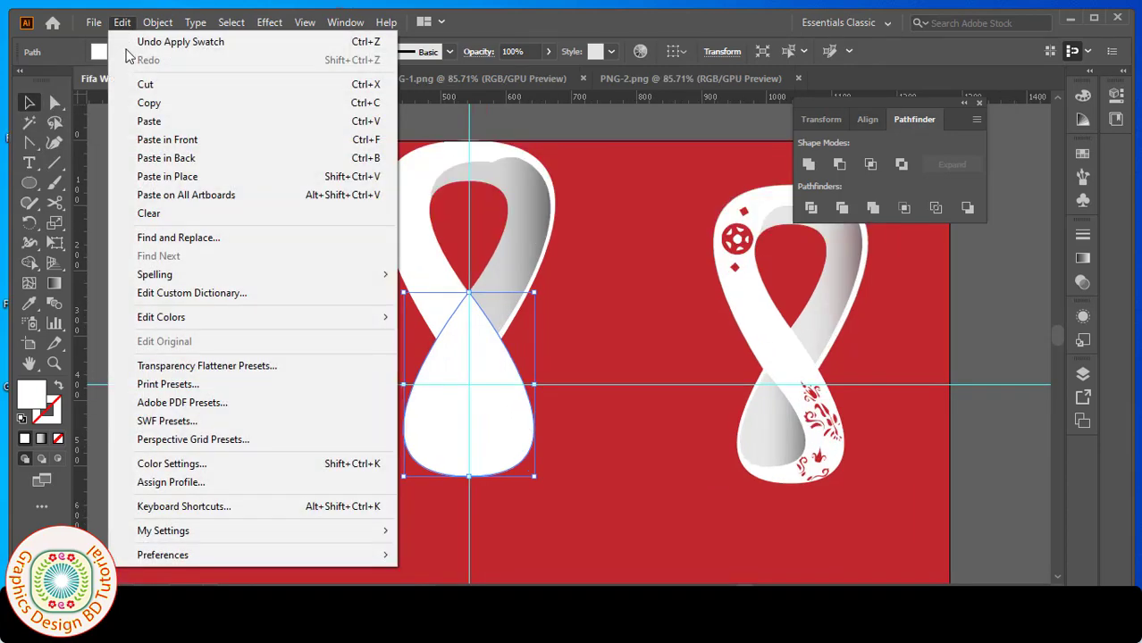
left_click(154, 101)
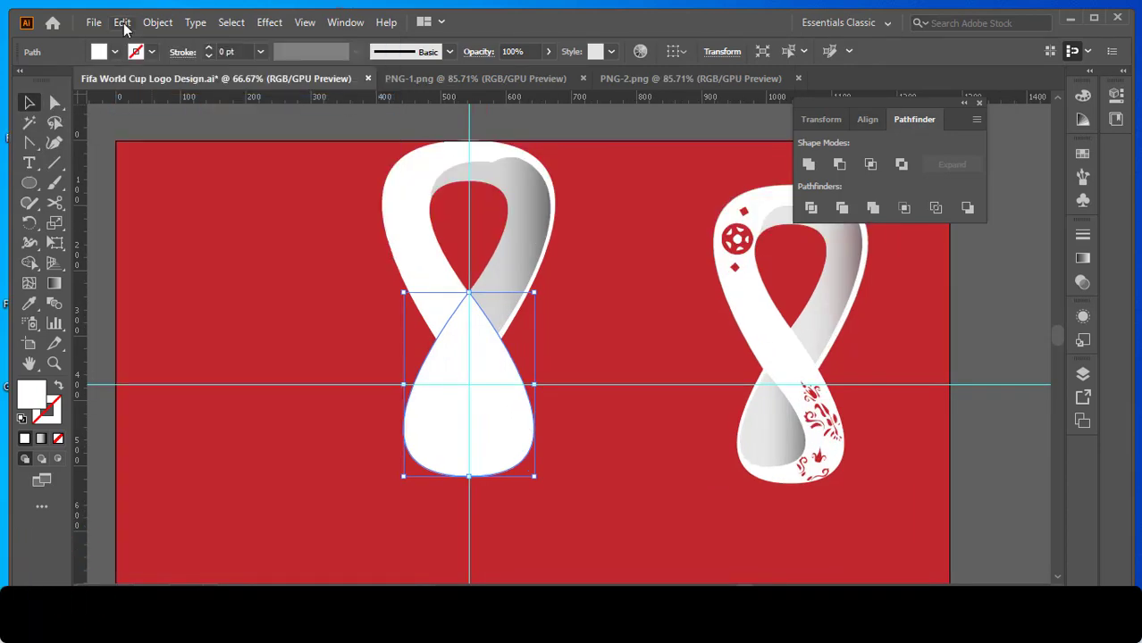
left_click(123, 25)
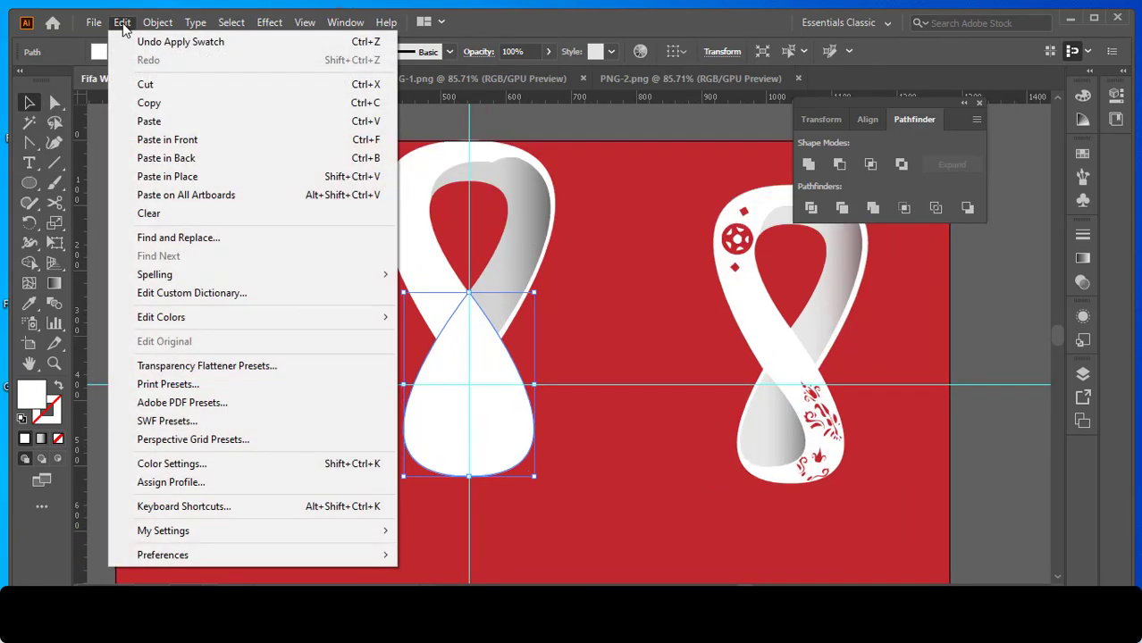
left_click(175, 143)
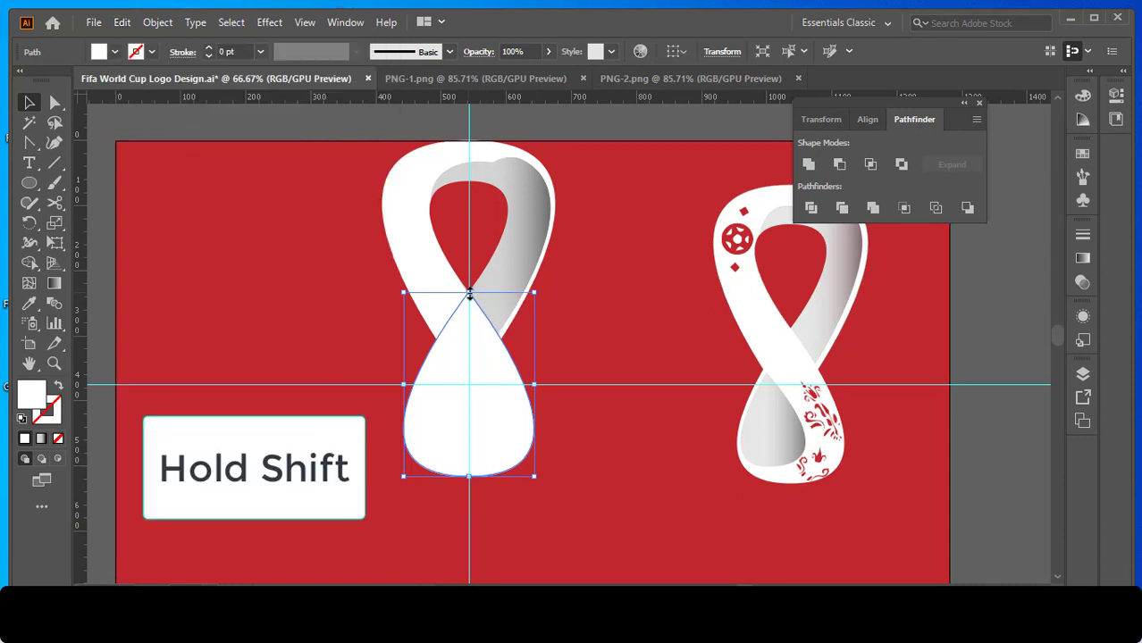
left_click_drag(468, 292, 461, 358)
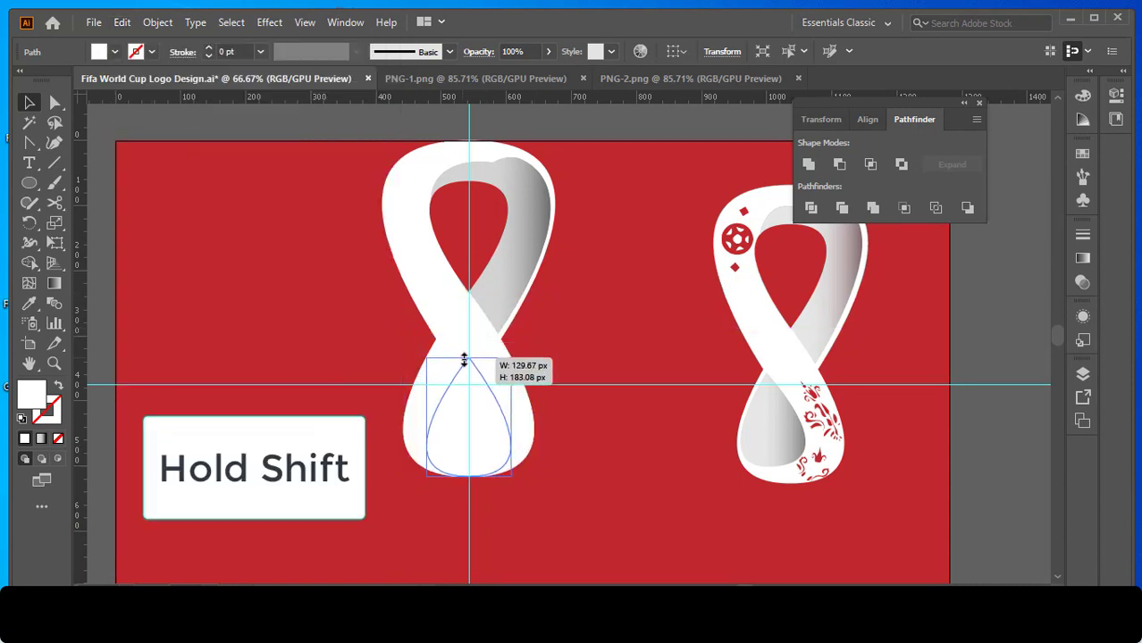
left_click_drag(508, 475, 485, 453)
key("ctrl+plus")
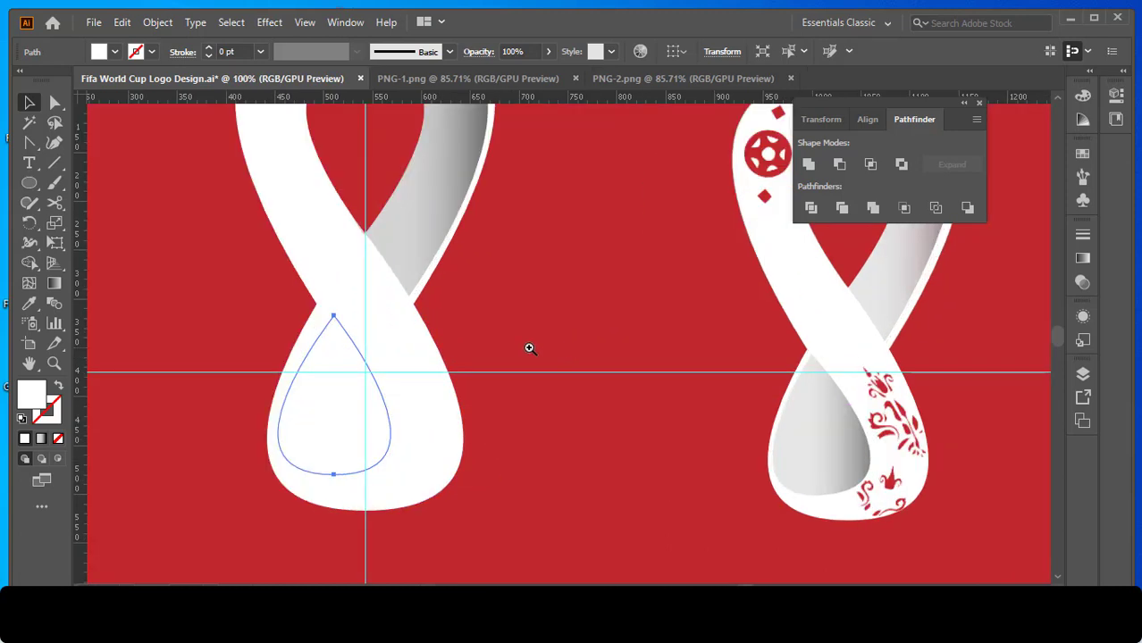
Move the small teardrop against the lower loop's left edge and pull its tip anchor up-left, making it about 172 px tall.
left_click_drag(394, 454, 388, 460)
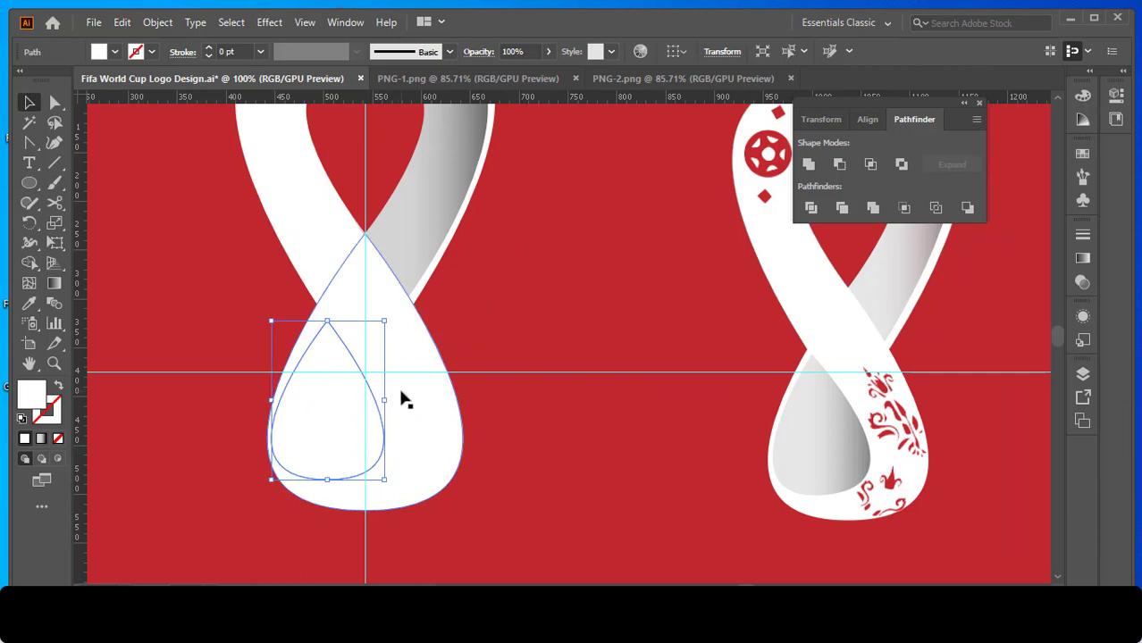
key("a")
left_click_drag(327, 321, 320, 312)
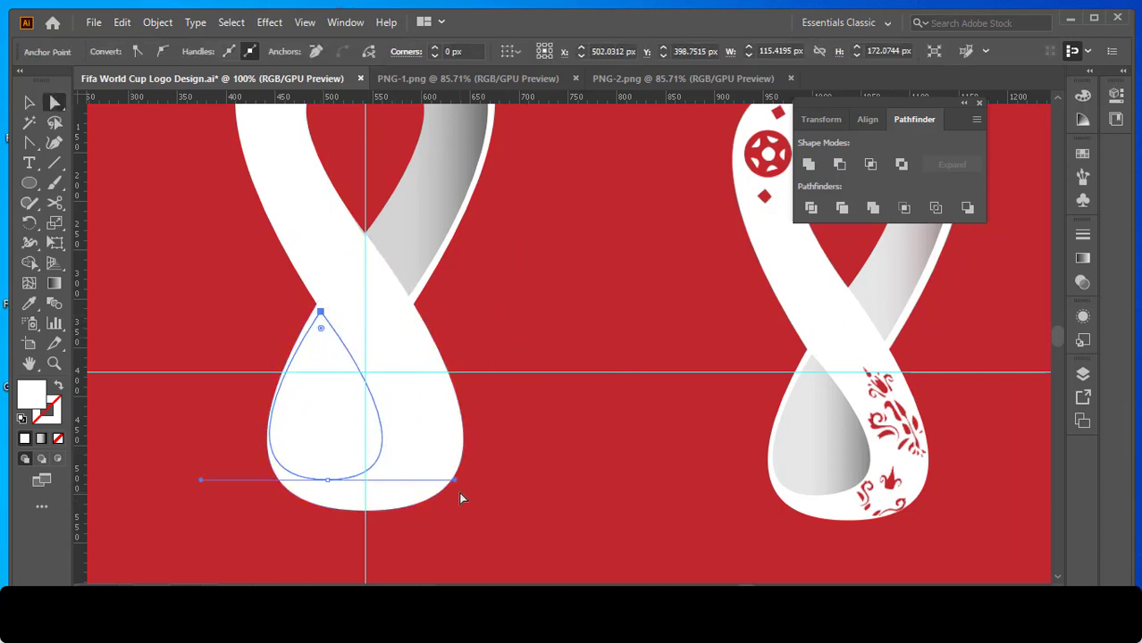
Fill the small teardrop with the grey-to-black gradient, extend its dark end outward, and set the light stop to 16% black at about 21.6%.
left_click(31, 105)
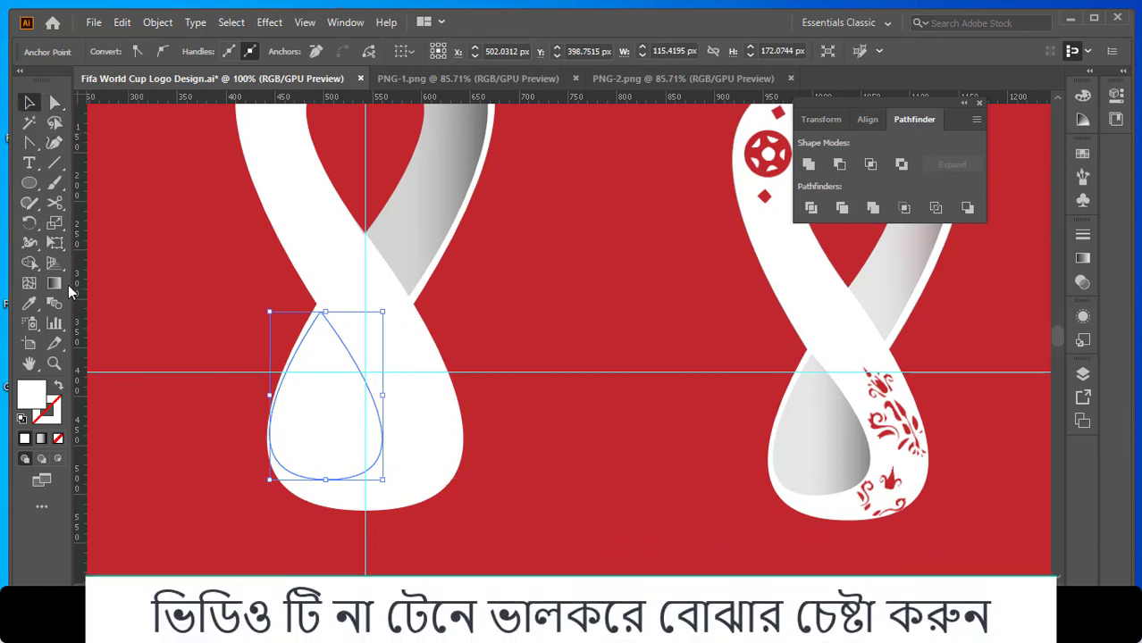
left_click(57, 282)
left_click(327, 422)
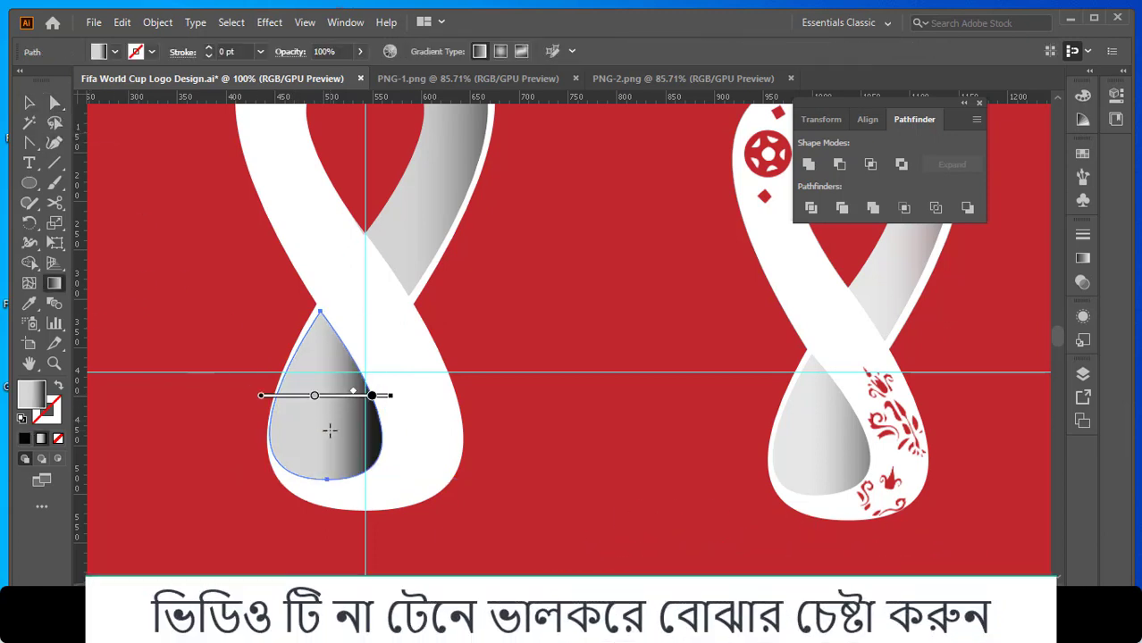
left_click_drag(392, 399, 420, 398)
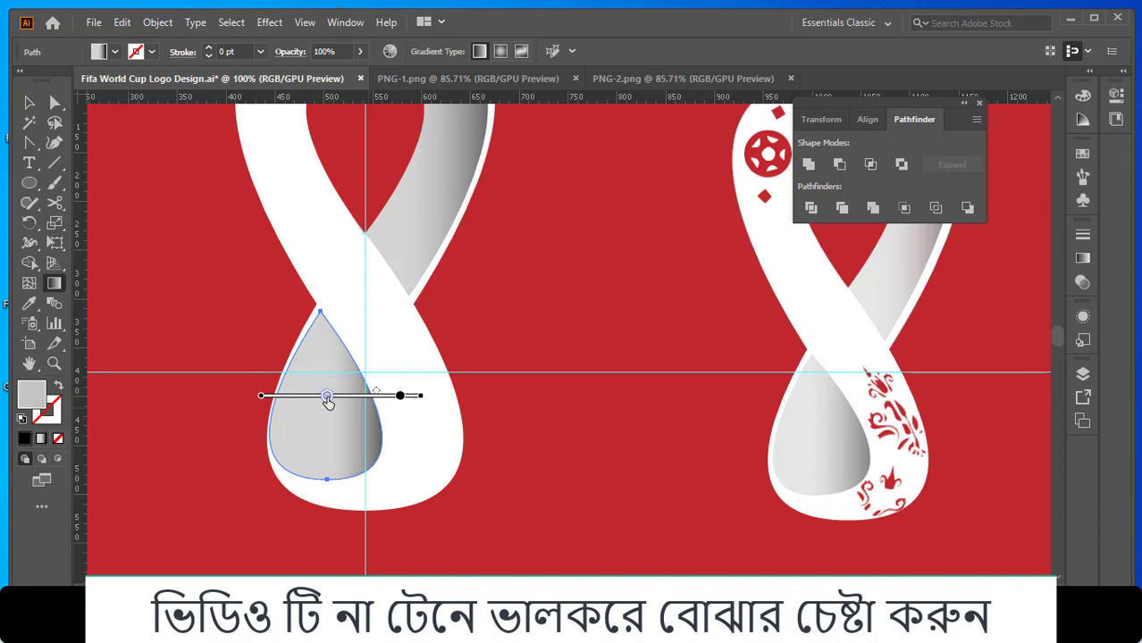
left_click_drag(328, 402, 301, 403)
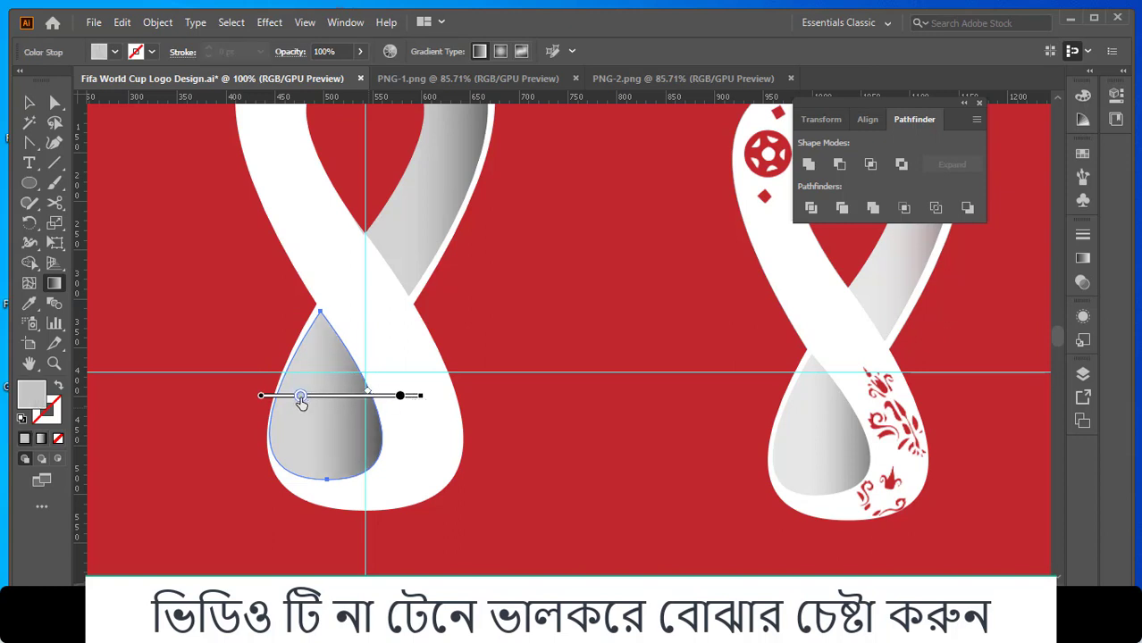
double_click(300, 397)
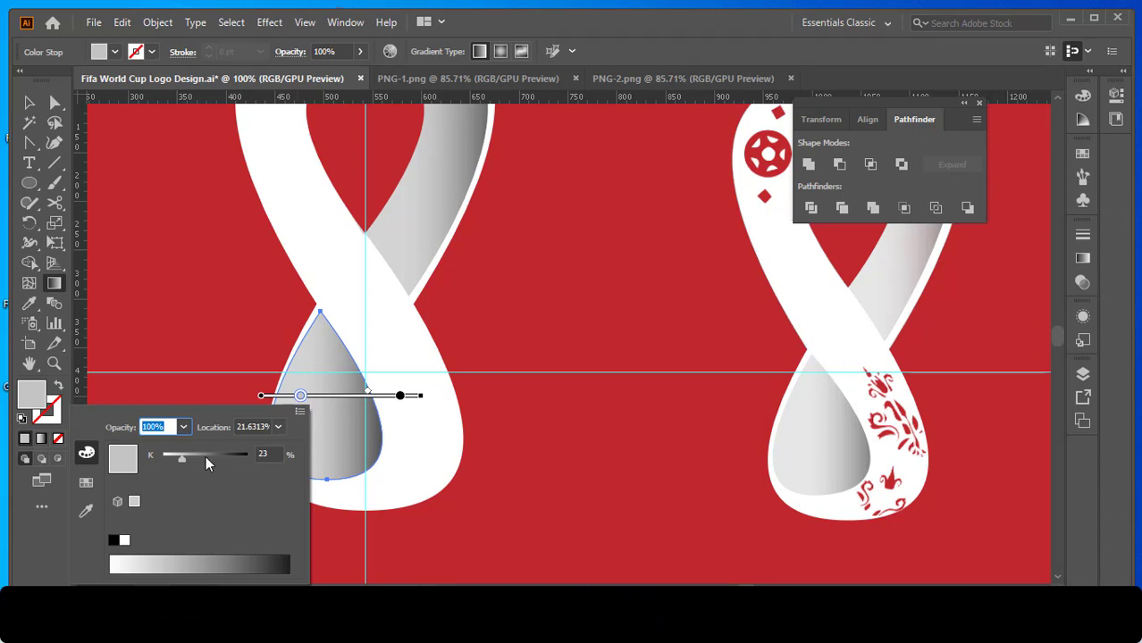
left_click_drag(181, 460, 175, 459)
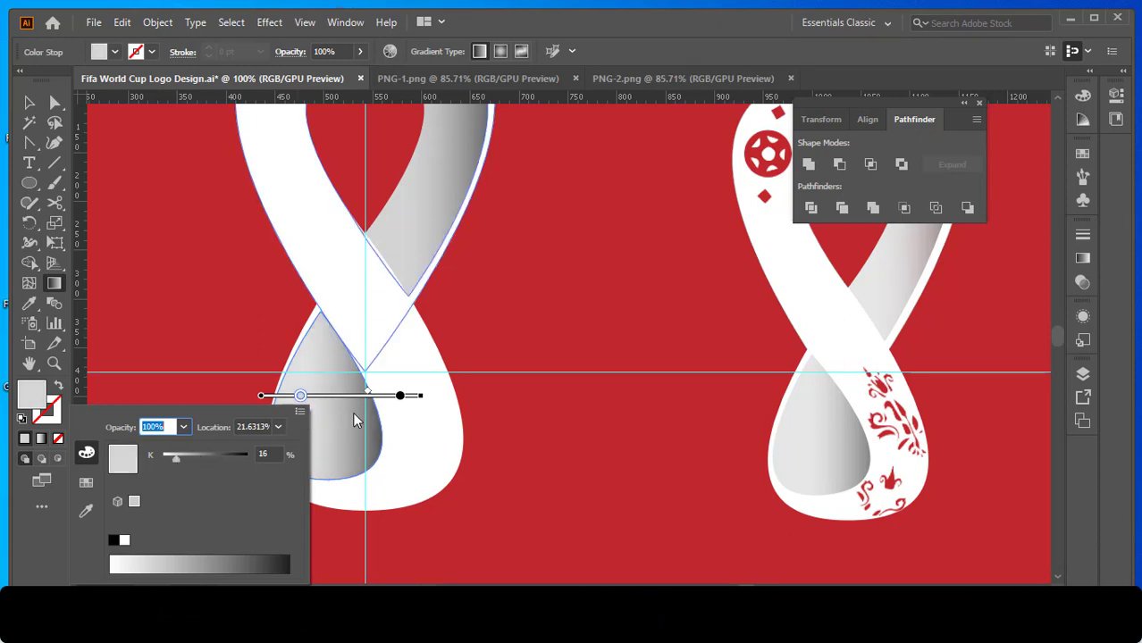
left_click(402, 403)
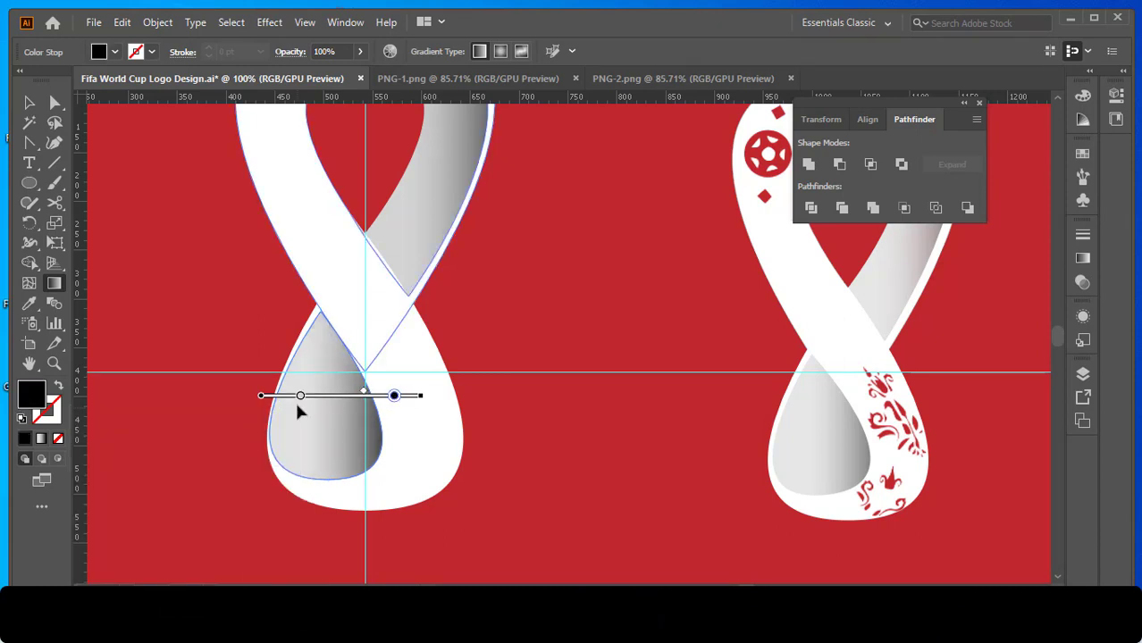
Stretch the gradient teardrop downward to about 179 px tall and widen it slightly to the right.
key("v")
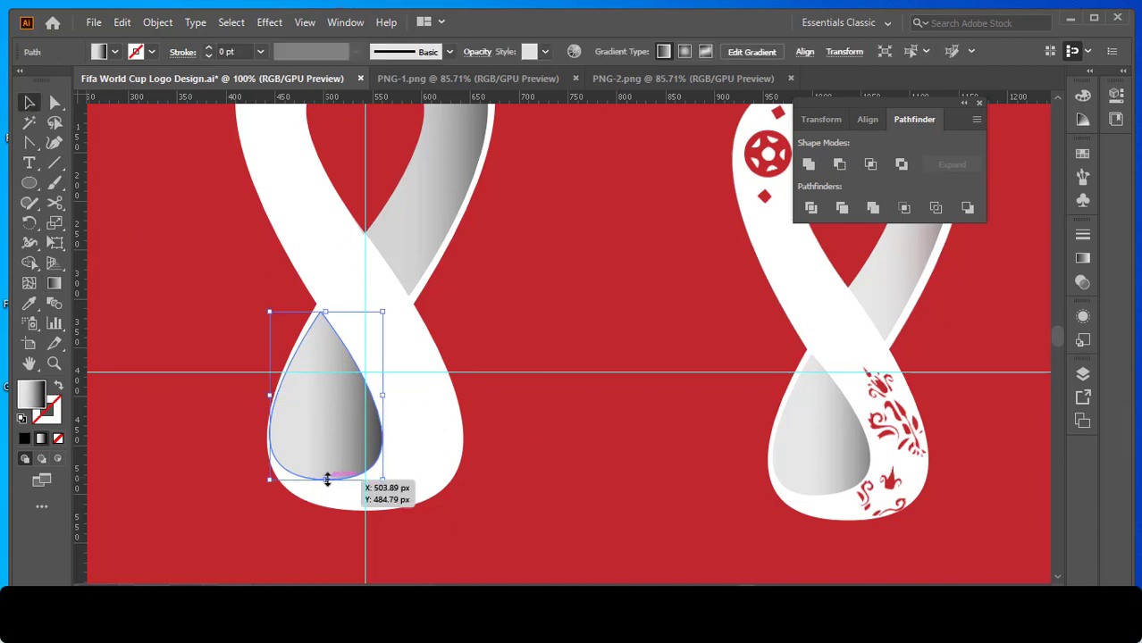
left_click_drag(327, 483, 327, 490)
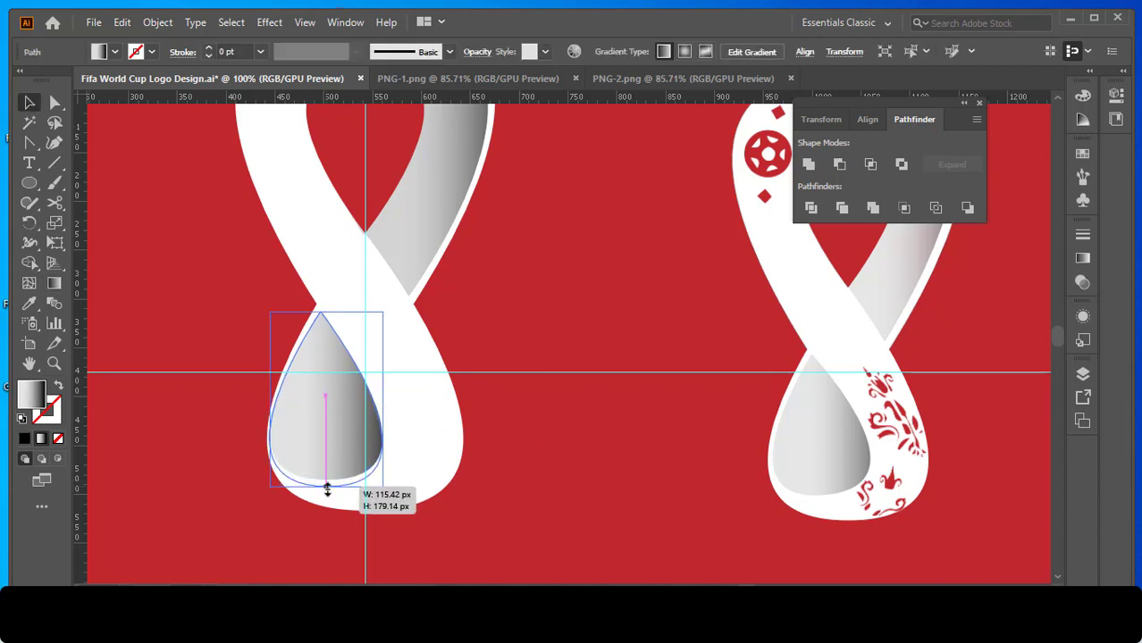
left_click_drag(383, 399, 391, 397)
left_click(530, 439)
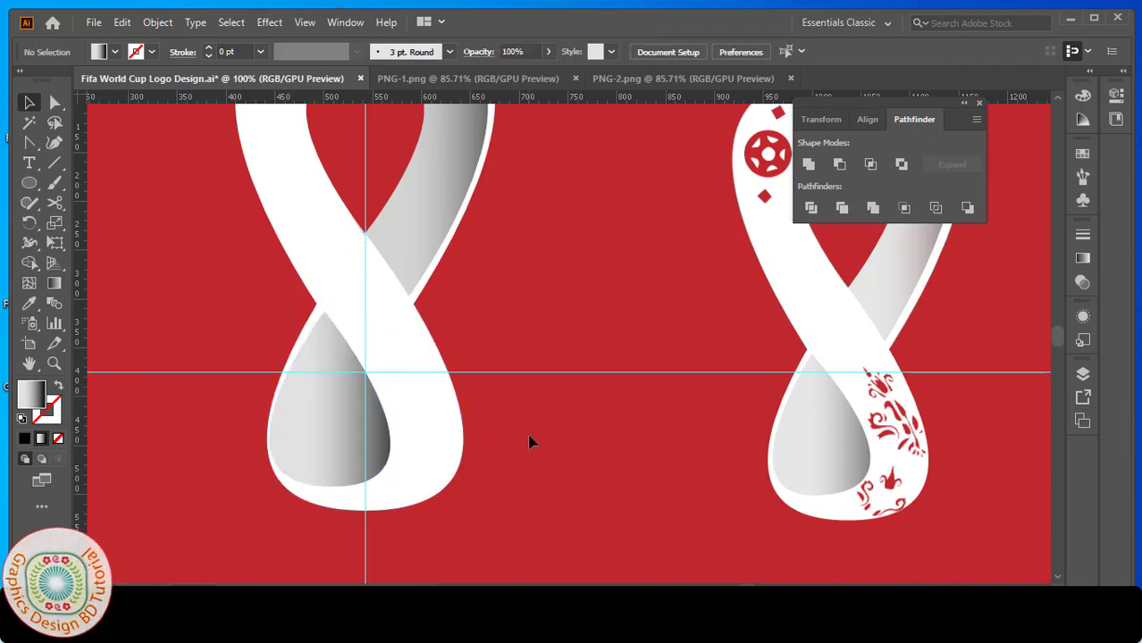
Delete the horizontal and vertical guides crossing the artboard.
key("ctrl+minus")
key("ctrl+minus")
left_click_drag(555, 422, 500, 444)
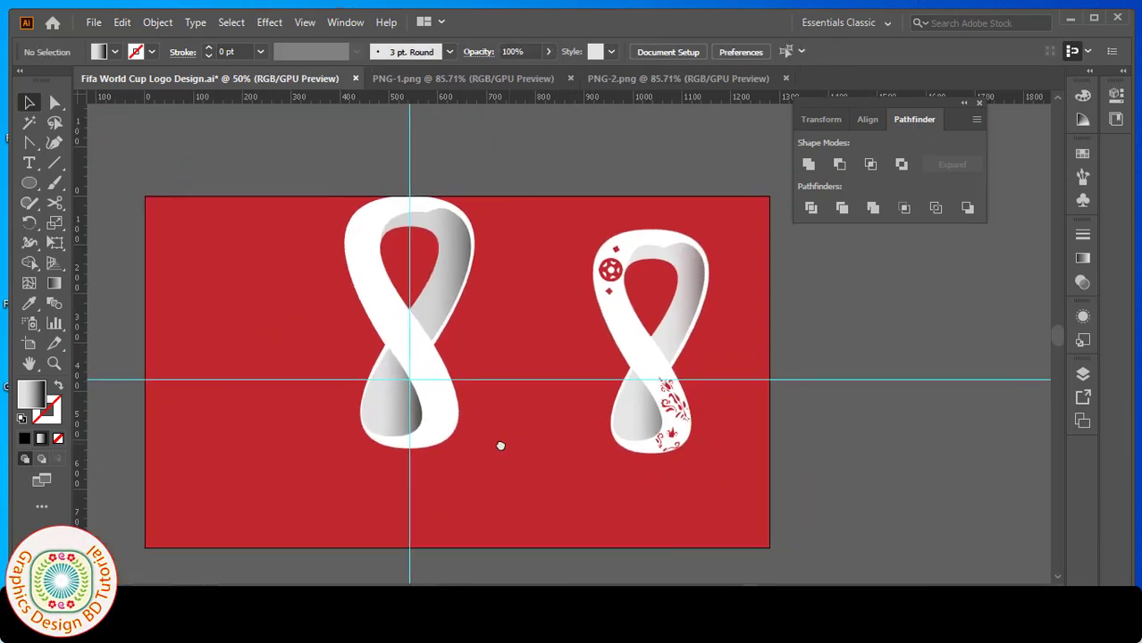
left_click(558, 379)
key("Delete")
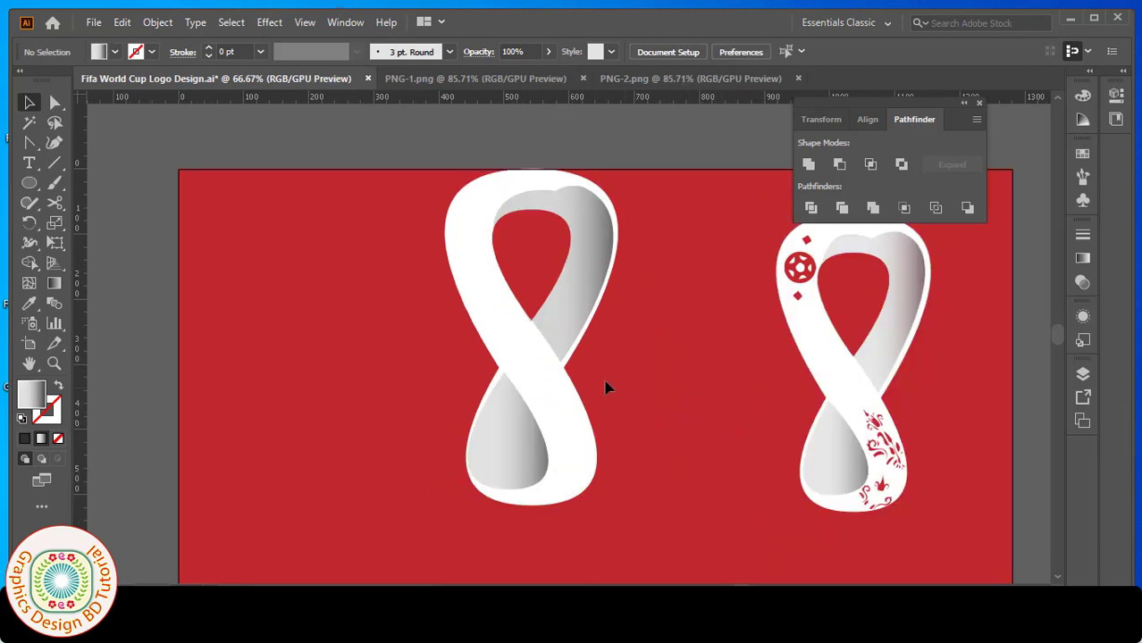
Move the whole new figure-eight emblem down and slightly left on the artboard, and close Pathfinder.
left_click_drag(689, 535, 689, 534)
left_click_drag(547, 412, 536, 463)
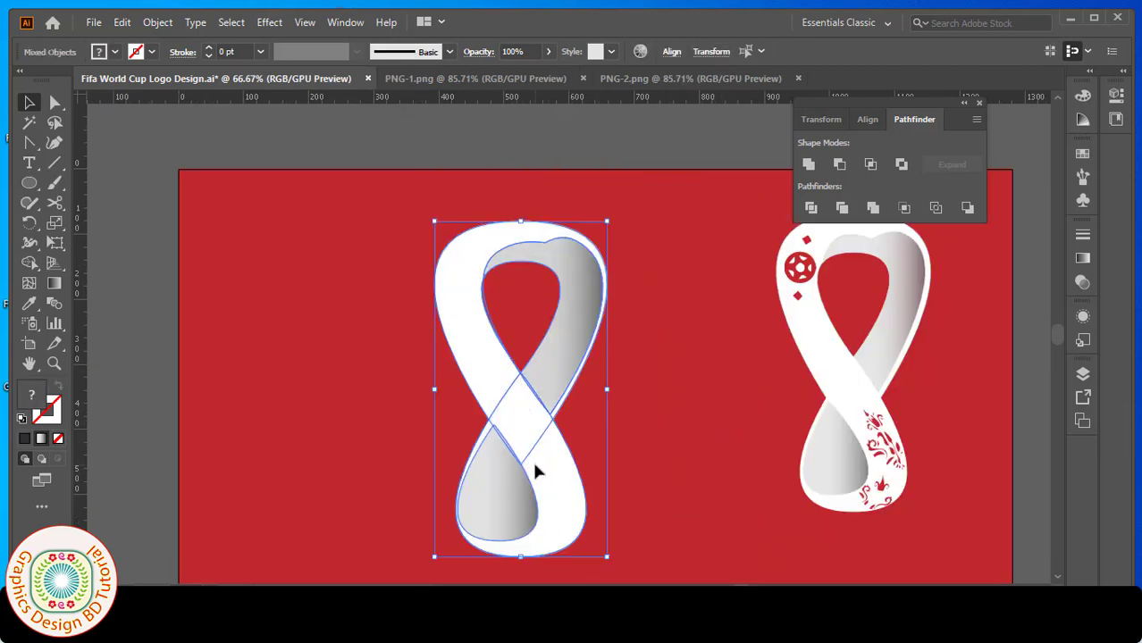
left_click(685, 516)
left_click_drag(654, 513, 555, 459)
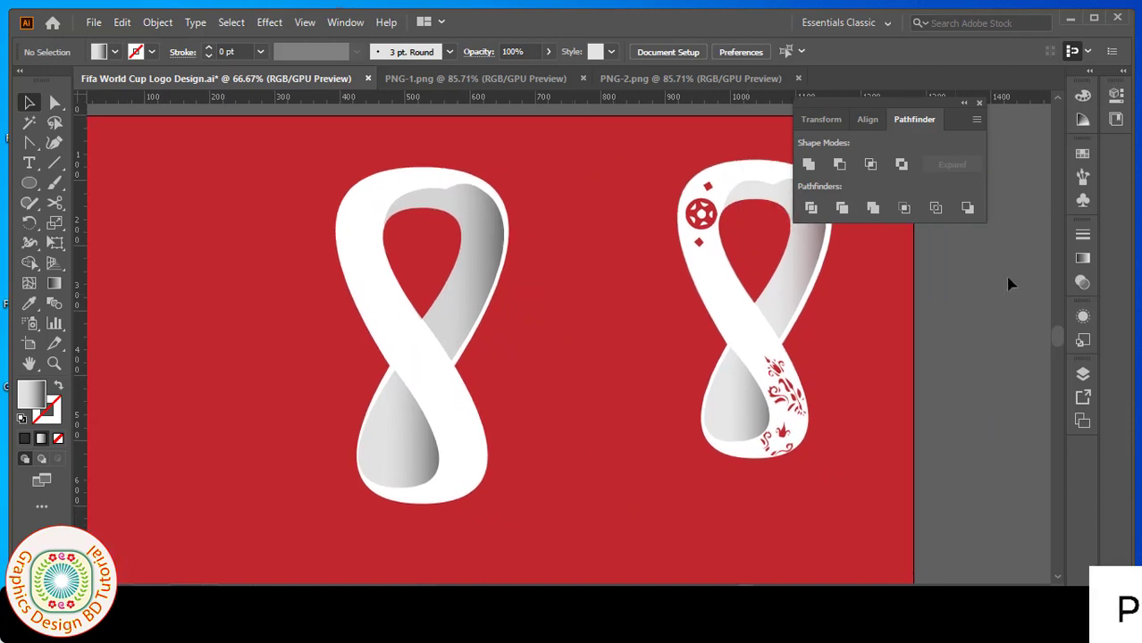
left_click(980, 103)
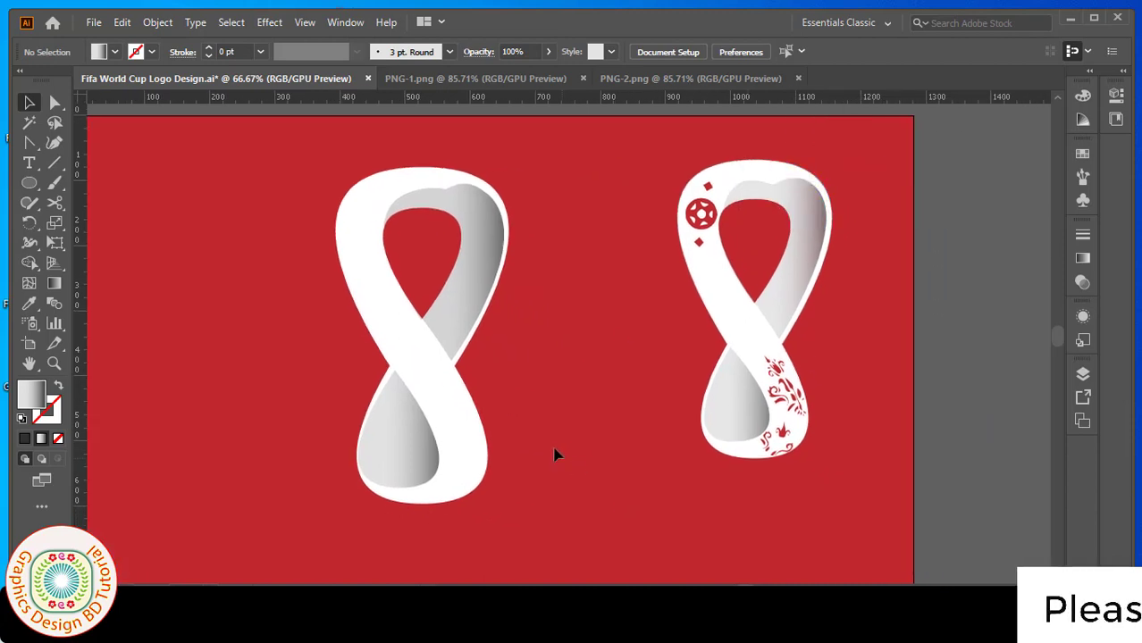
Copy the PNG-1 and PNG-2 image files from the Desktop folder, leaving the file browser without opening them.
left_click(93, 21)
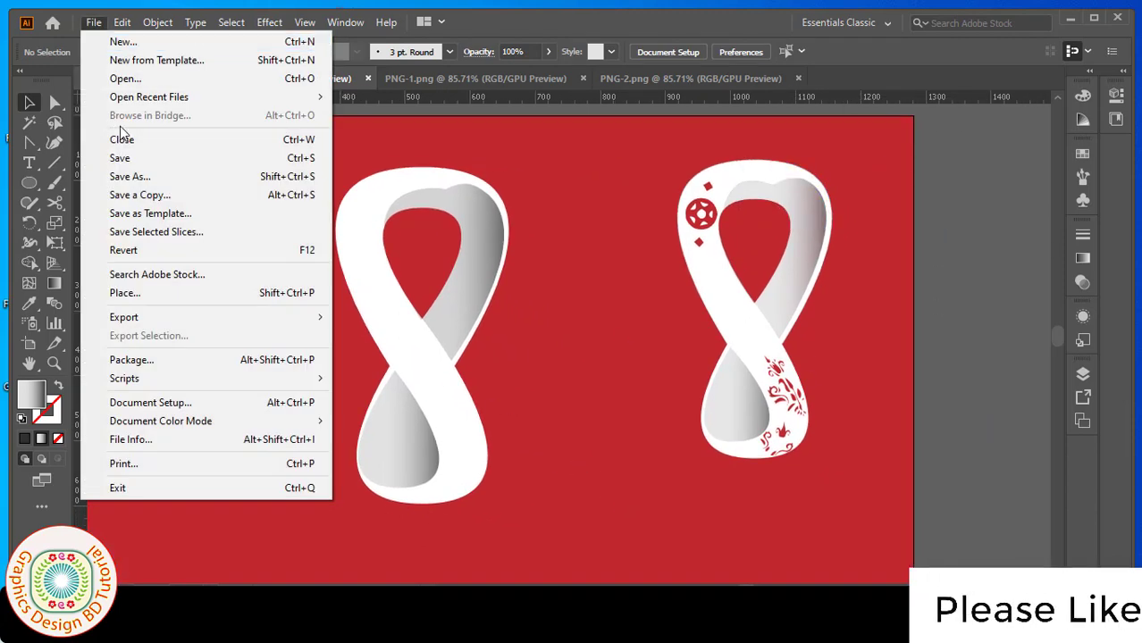
left_click(125, 79)
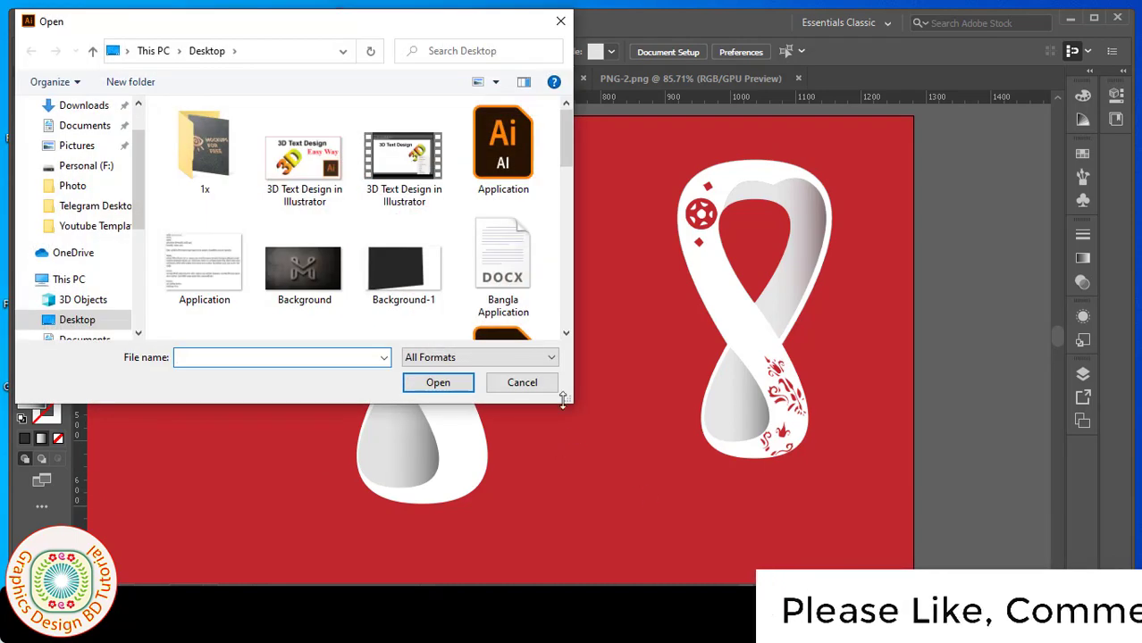
scroll(556, 245, "down", 6)
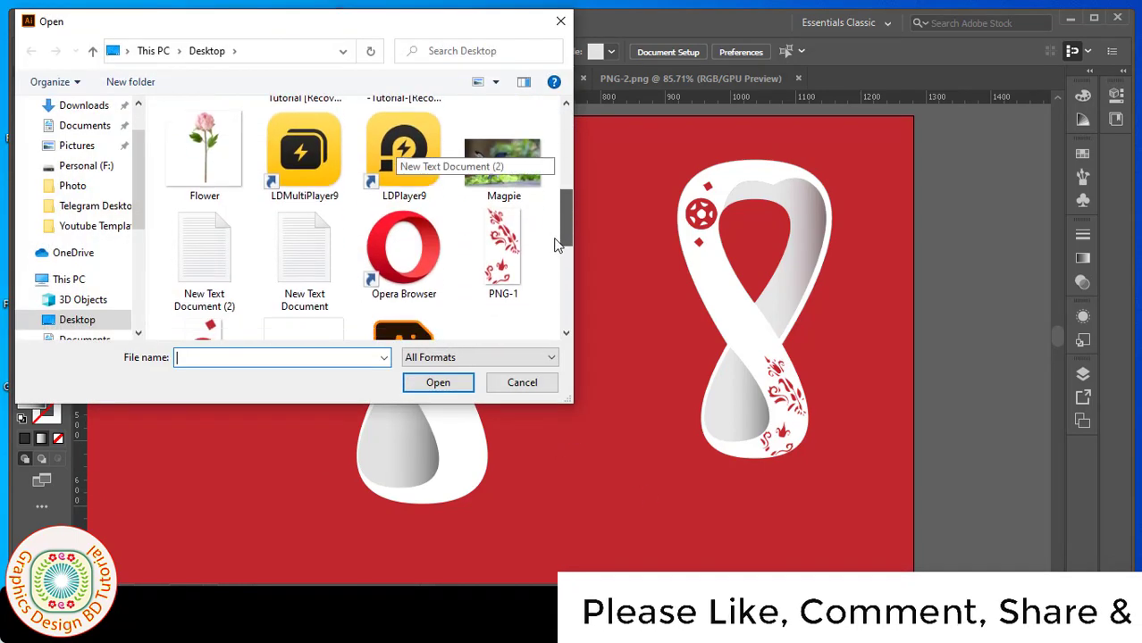
scroll(555, 245, "down", 2)
left_click(204, 250)
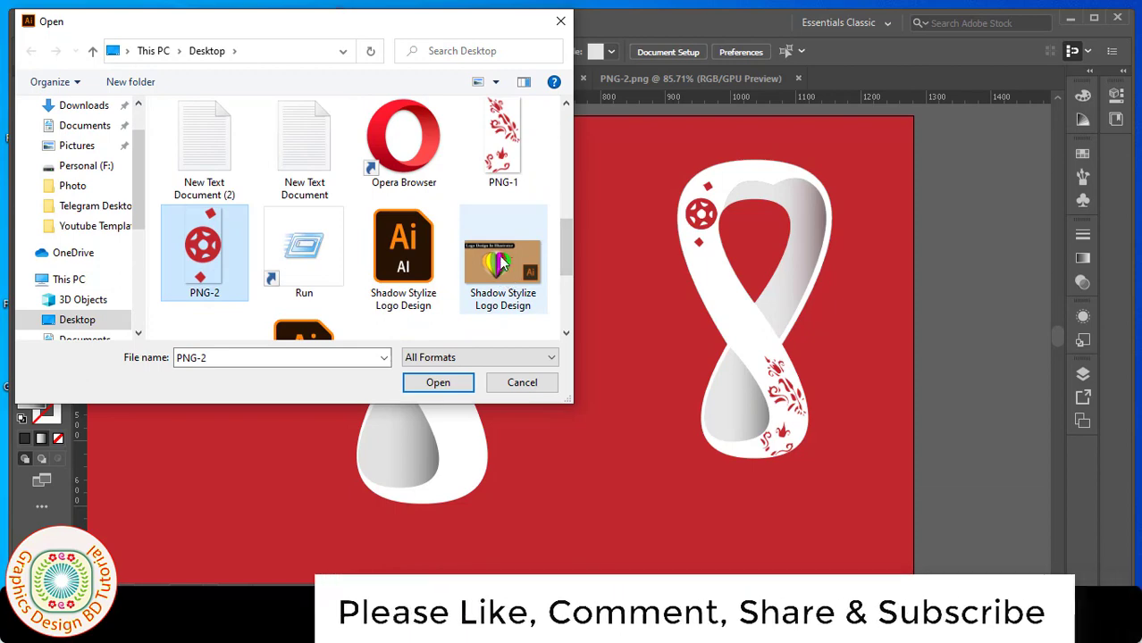
left_click(504, 143, "ctrl")
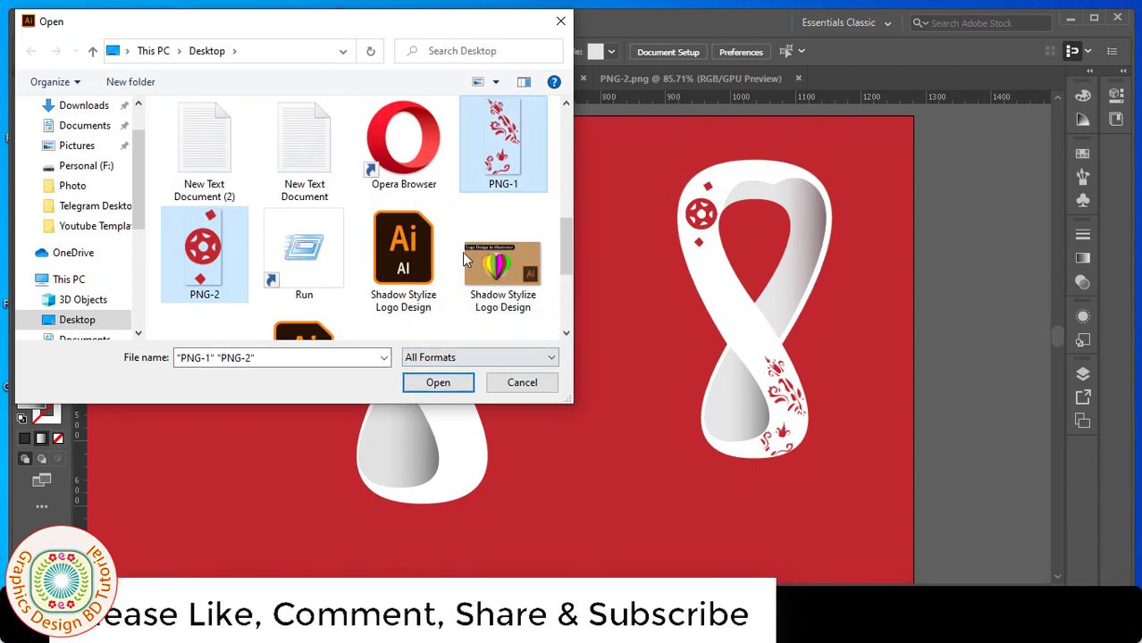
right_click(502, 164)
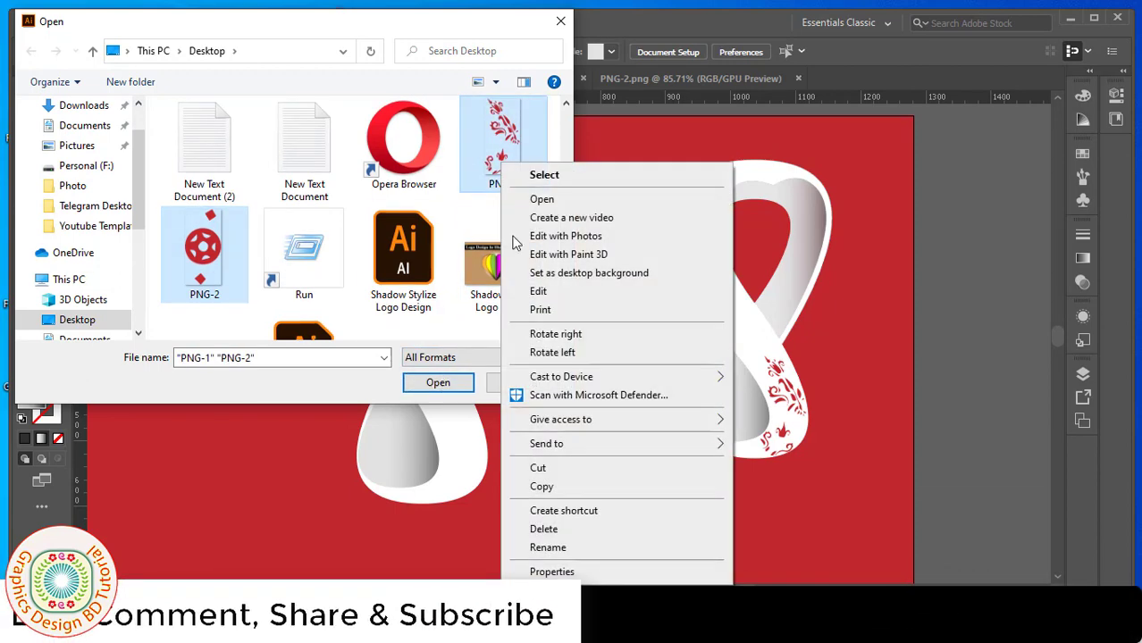
left_click(562, 484)
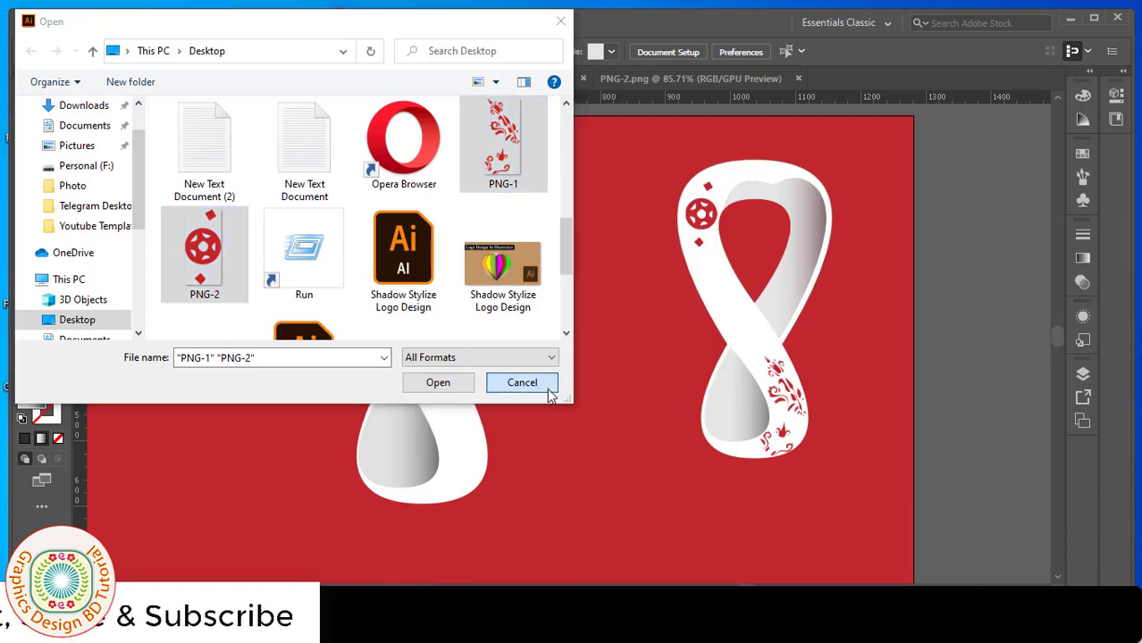
left_click(549, 391)
Paste both ornaments, place PNG-2 on the emblem's upper-left band, and fit a scaled-down PNG-1 onto the lower-right band.
key("ctrl+v")
left_click_drag(546, 309, 368, 246)
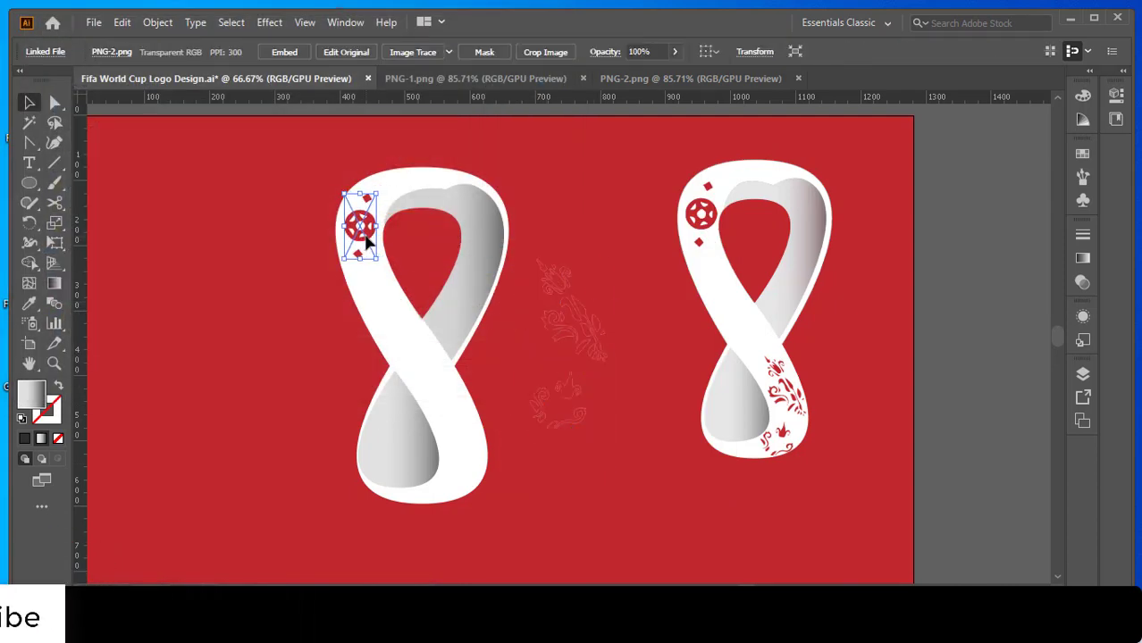
left_click_drag(571, 326, 454, 420)
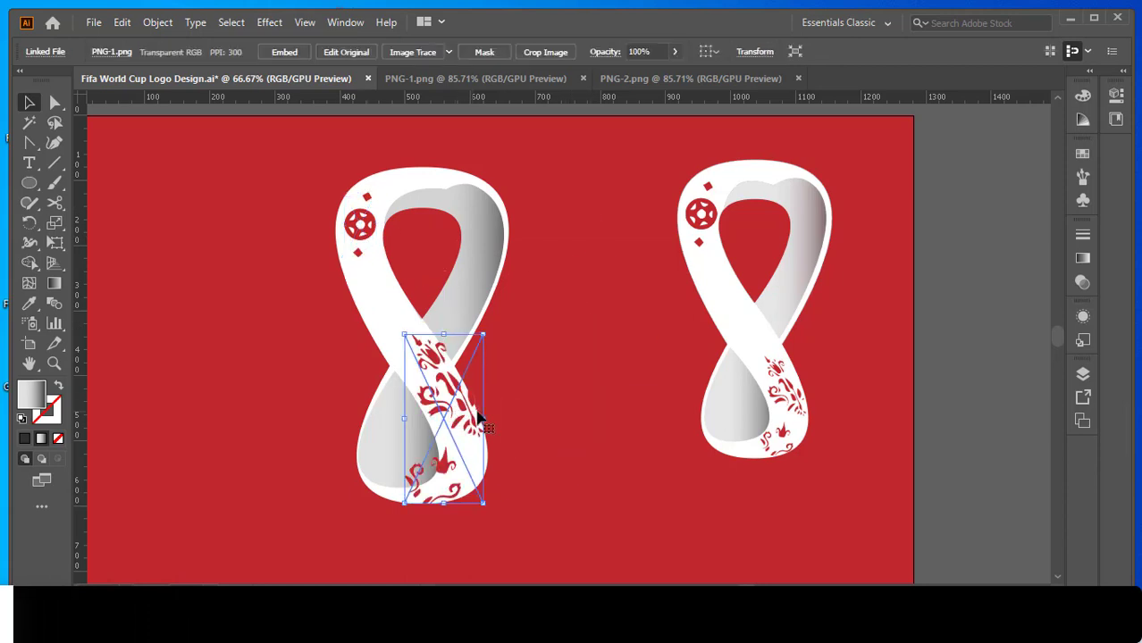
left_click_drag(484, 334, 485, 388)
left_click(545, 392)
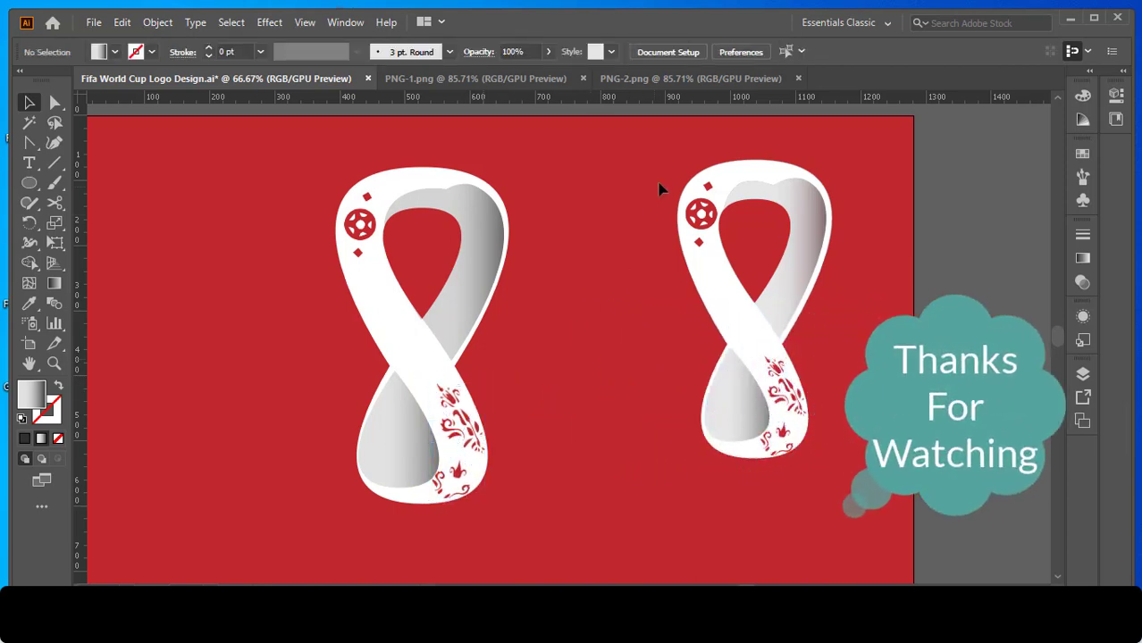
Delete the smaller reference emblem and group all parts of the new figure-eight emblem, including its ornaments.
left_click_drag(659, 182, 854, 474)
key("Delete")
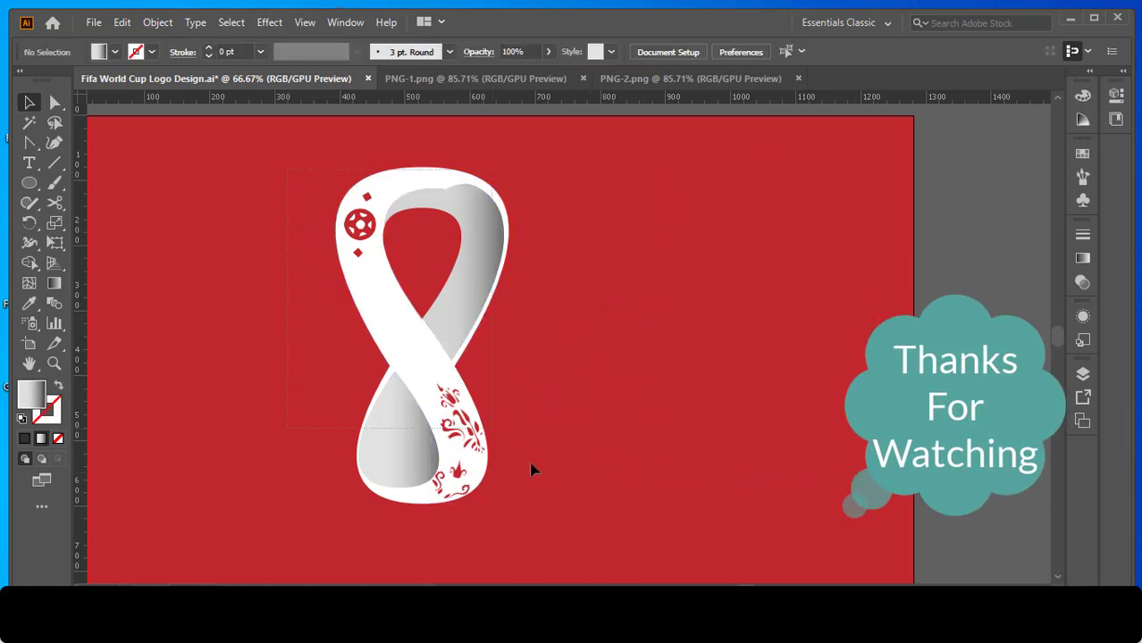
key("ctrl+a")
right_click(450, 449)
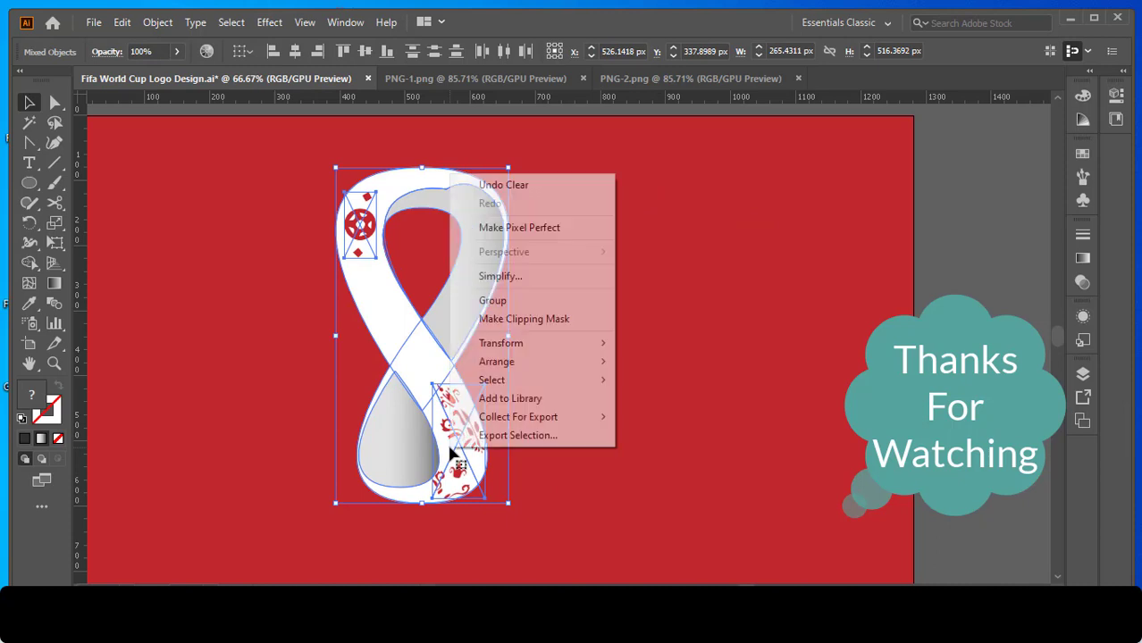
left_click(503, 303)
left_click(628, 337)
left_click_drag(618, 367, 626, 360)
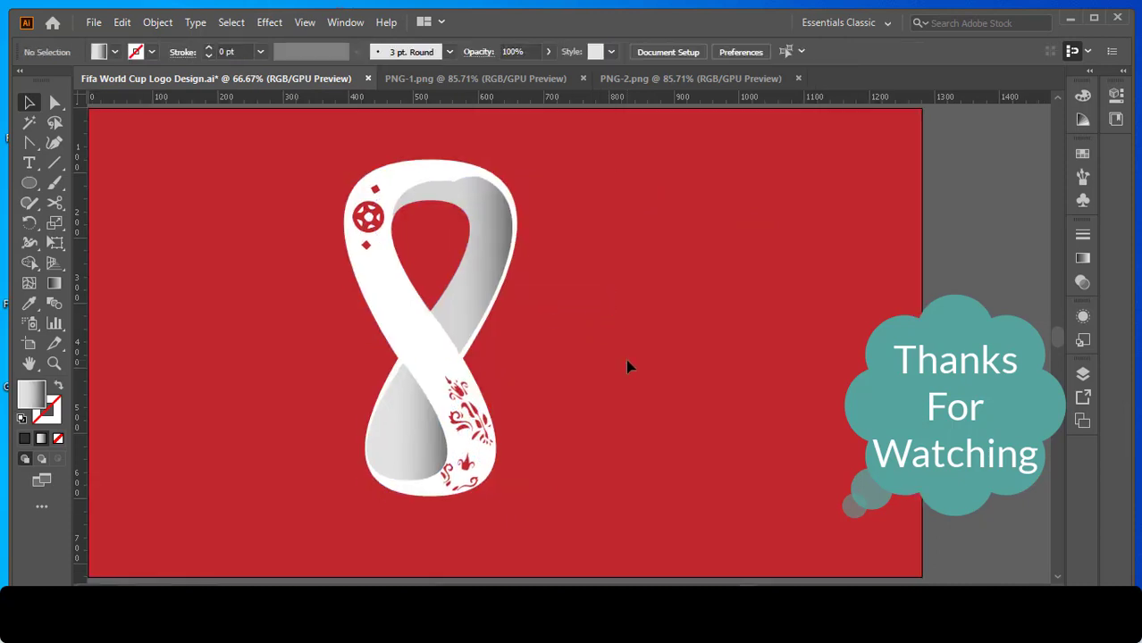
Save the Fifa World Cup Logo Design.ai document.
left_click(94, 23)
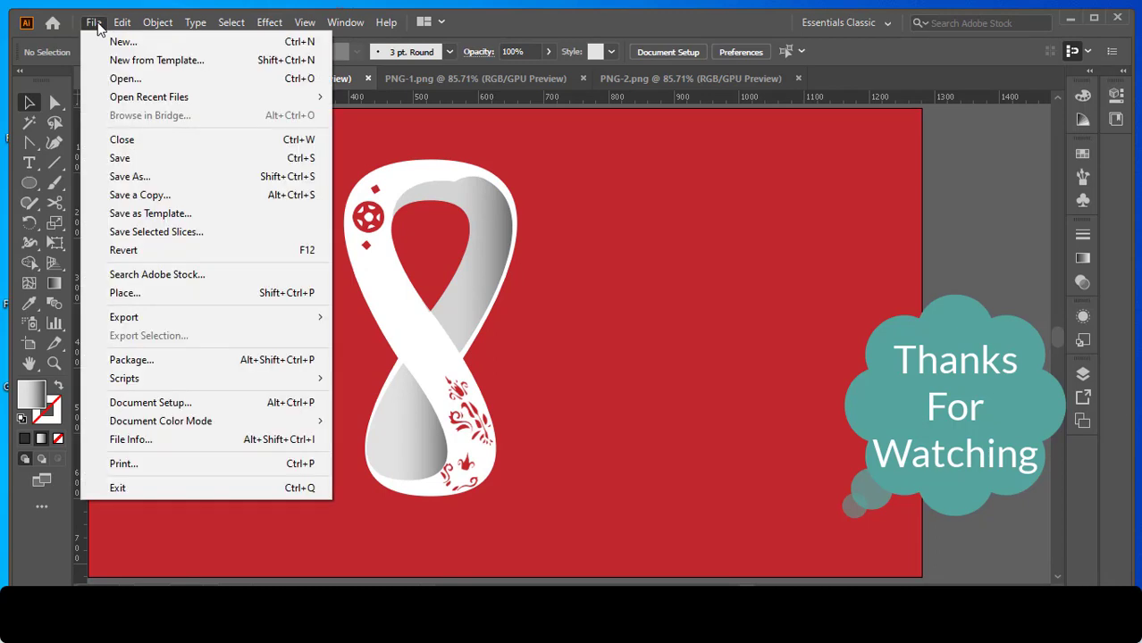
left_click(139, 165)
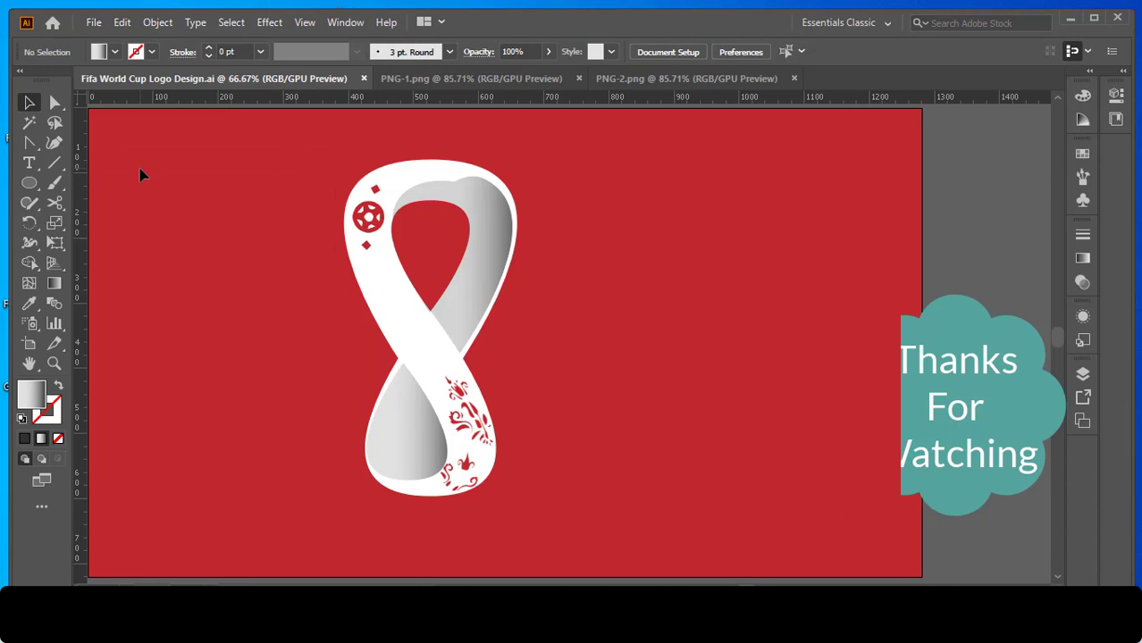